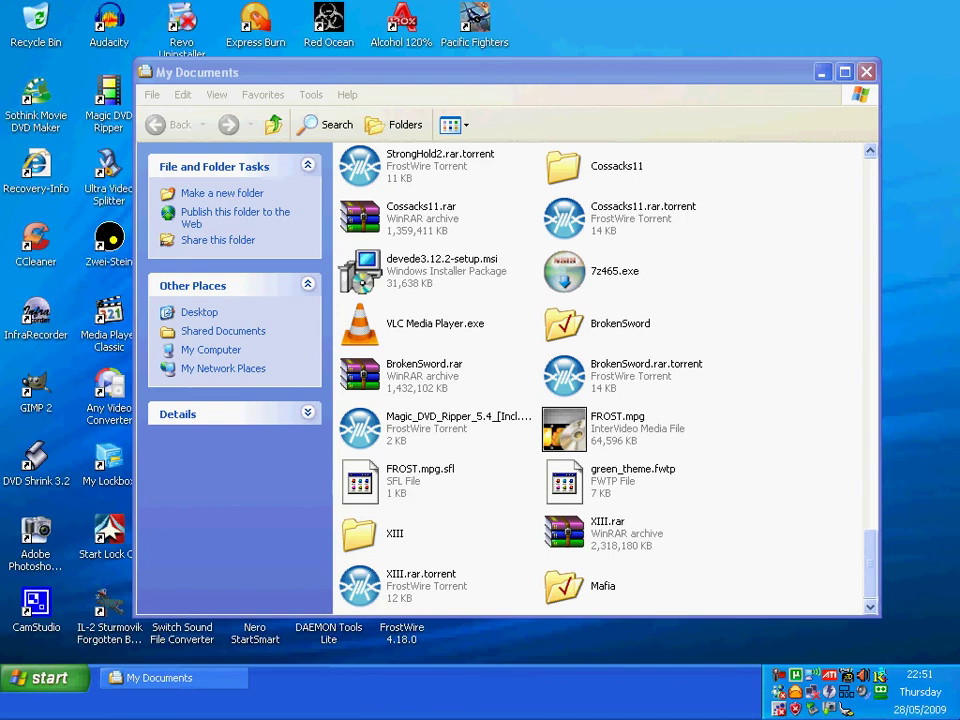
Open "Download DaemonTools here.txt" from the Mafia folder and copy the filehippo.com web address in it.
{"action": "double_click", "coordinate": [566, 590]}
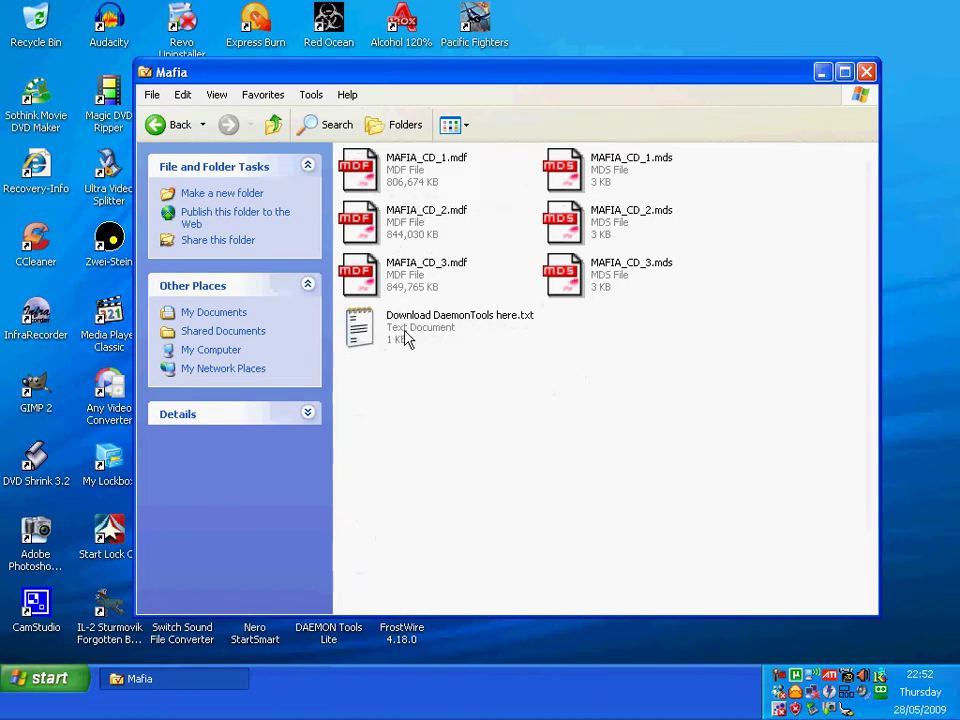
{"action": "double_click", "coordinate": [363, 333]}
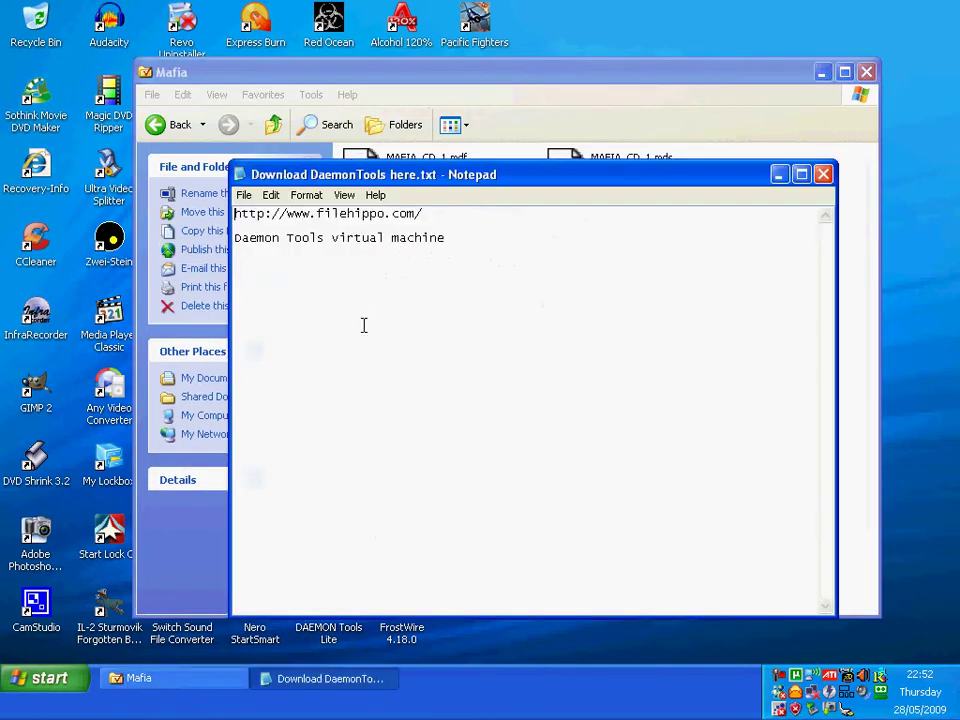
{"action": "left_click_drag", "start_coordinate": [437, 214], "coordinate": [214, 210]}
{"action": "right_click", "coordinate": [354, 214]}
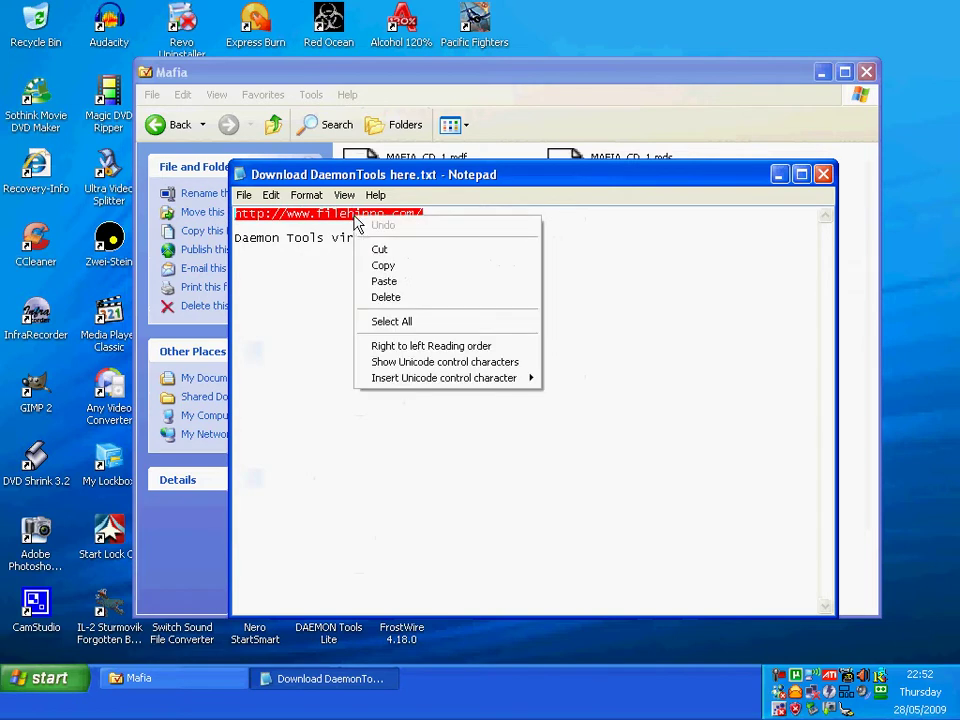
{"action": "left_click", "coordinate": [415, 267]}
{"action": "left_click", "coordinate": [576, 296]}
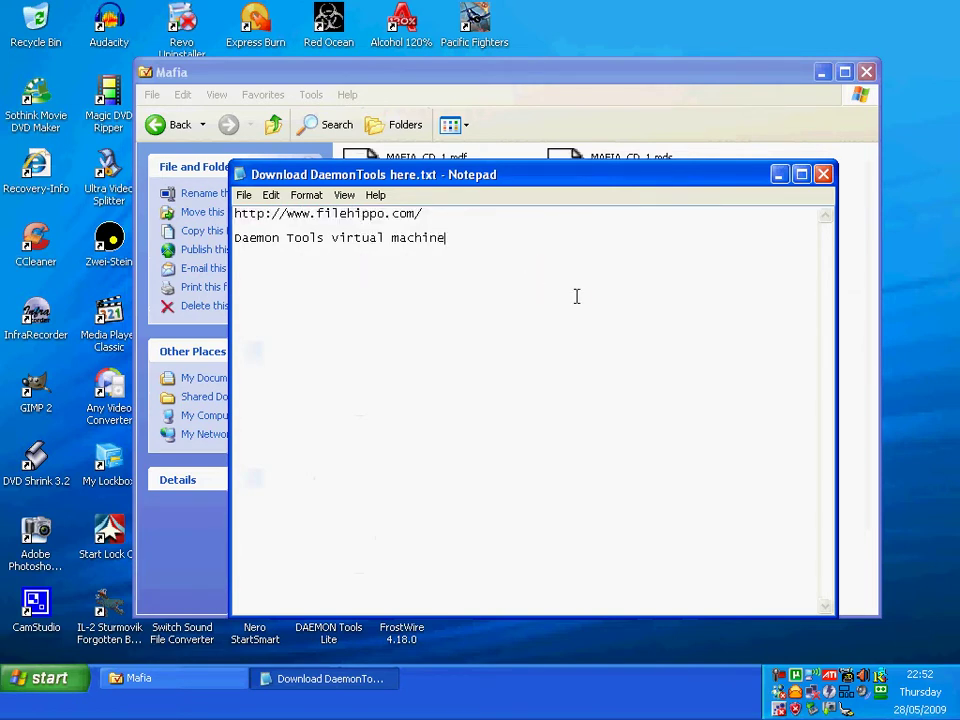
Close the DaemonTools text file and the Mafia folder window.
{"action": "left_click", "coordinate": [824, 177]}
{"action": "left_click", "coordinate": [825, 221]}
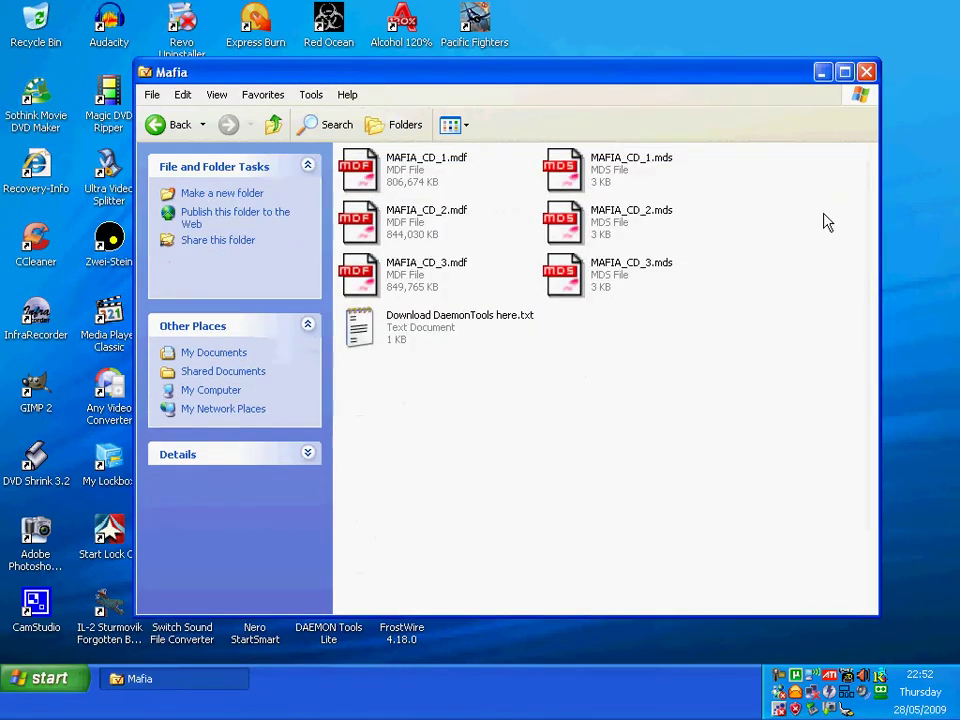
{"action": "left_click", "coordinate": [866, 73]}
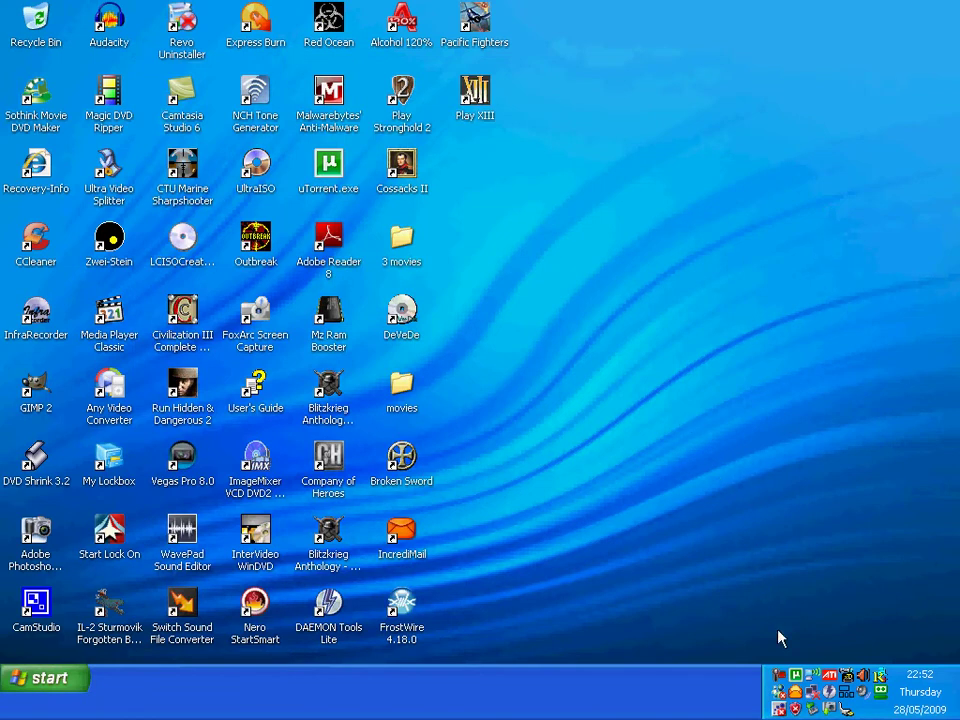
Open the image file selection for mounting on DAEMON Tools virtual drive Device 0 (J:).
{"action": "right_click", "coordinate": [834, 696]}
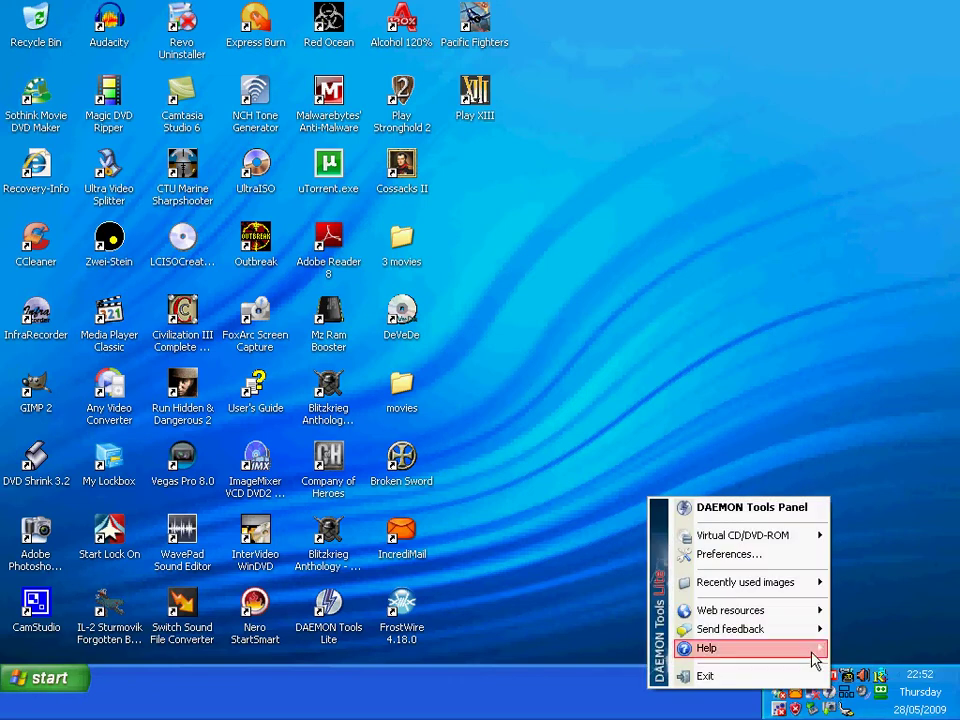
{"action": "mouse_move", "coordinate": [805, 543]}
{"action": "mouse_move", "coordinate": [506, 546]}
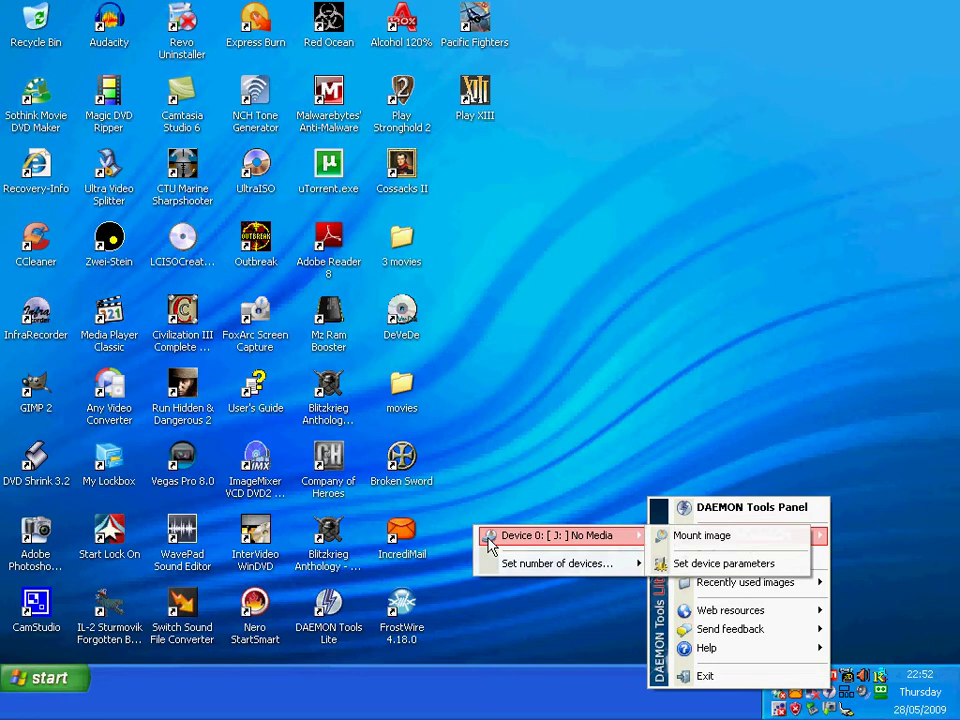
{"action": "mouse_move", "coordinate": [496, 571]}
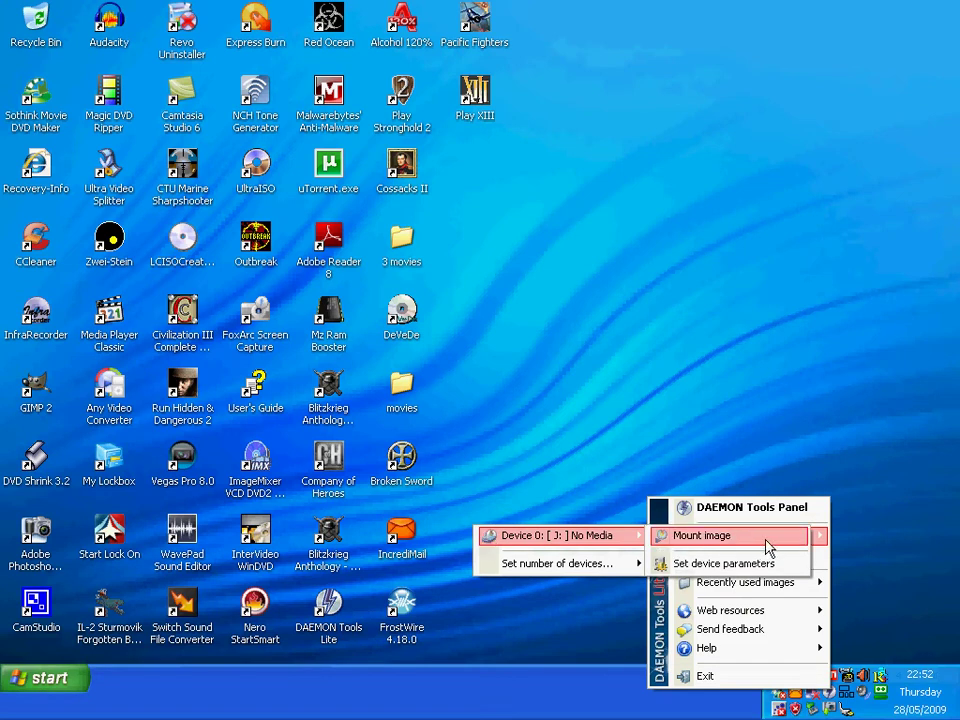
{"action": "left_click", "coordinate": [768, 548]}
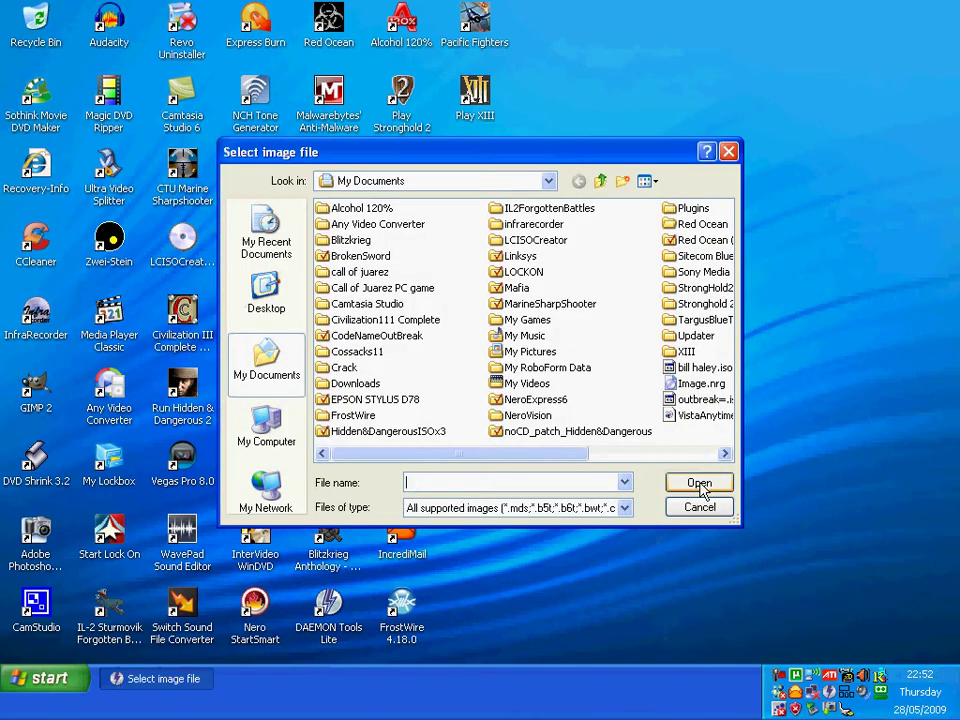
Mount MAFIA_CD_1.mds from the Mafia folder in My Documents on the virtual drive.
{"action": "left_click", "coordinate": [341, 277]}
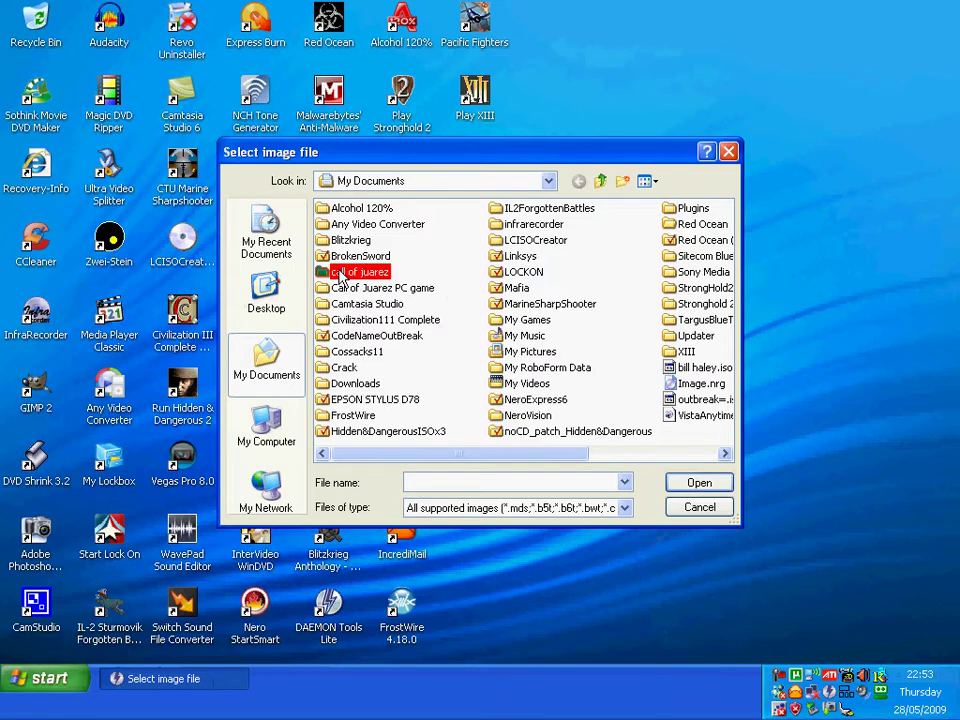
{"action": "key", "text": "m"}
{"action": "key", "text": "m"}
{"action": "key", "text": "m"}
{"action": "key", "text": "m"}
{"action": "key", "text": "m"}
{"action": "key", "text": "m"}
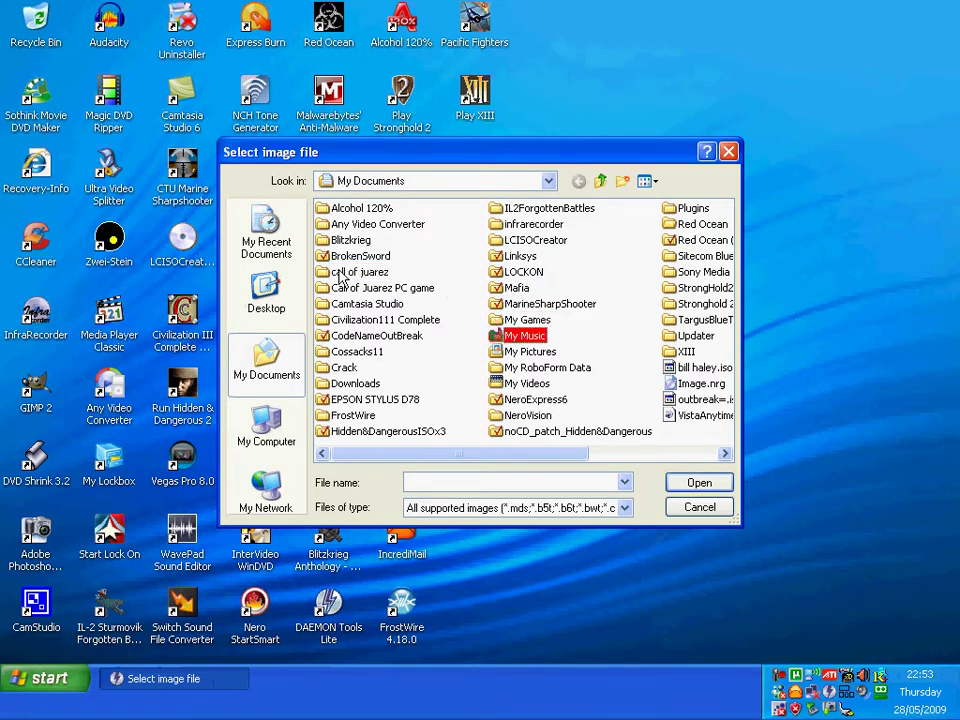
{"action": "key", "text": "m"}
{"action": "key", "text": "m"}
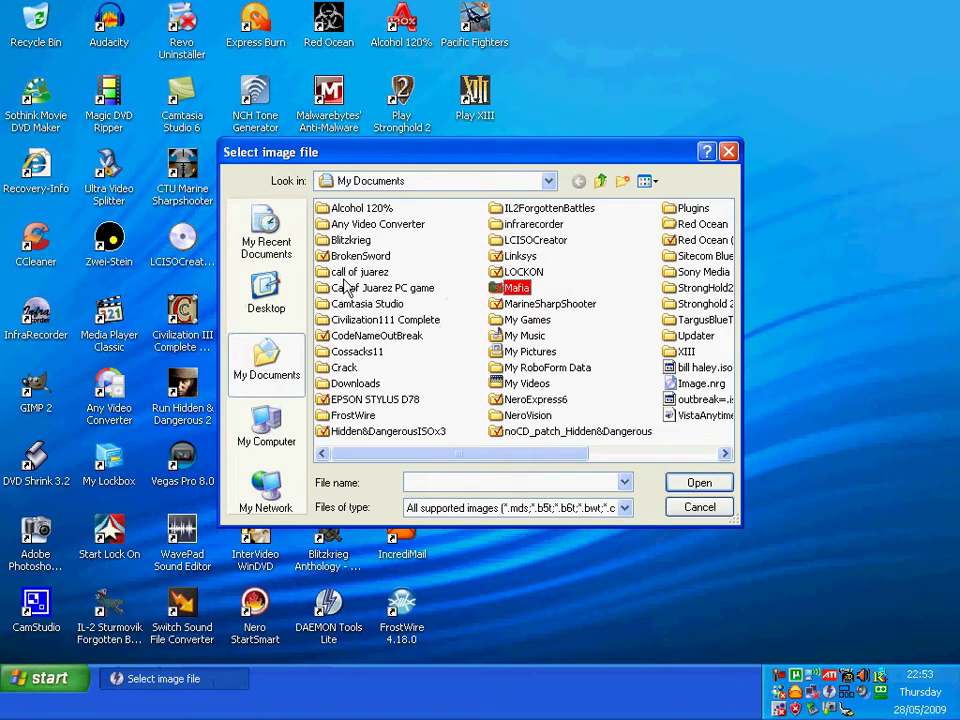
{"action": "left_click", "coordinate": [699, 483]}
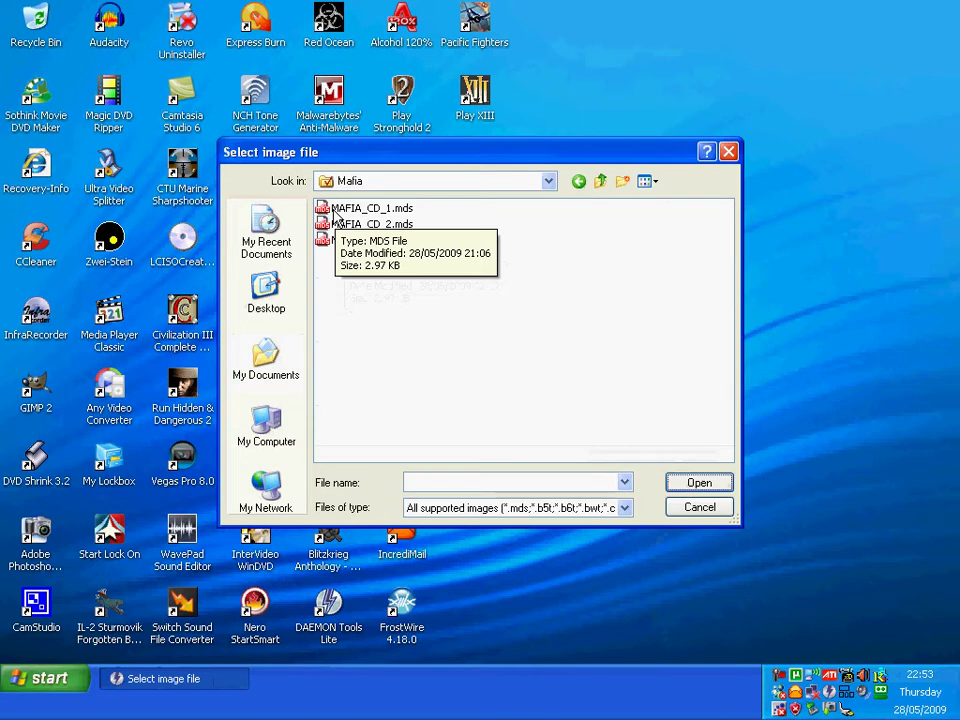
{"action": "left_click", "coordinate": [334, 212]}
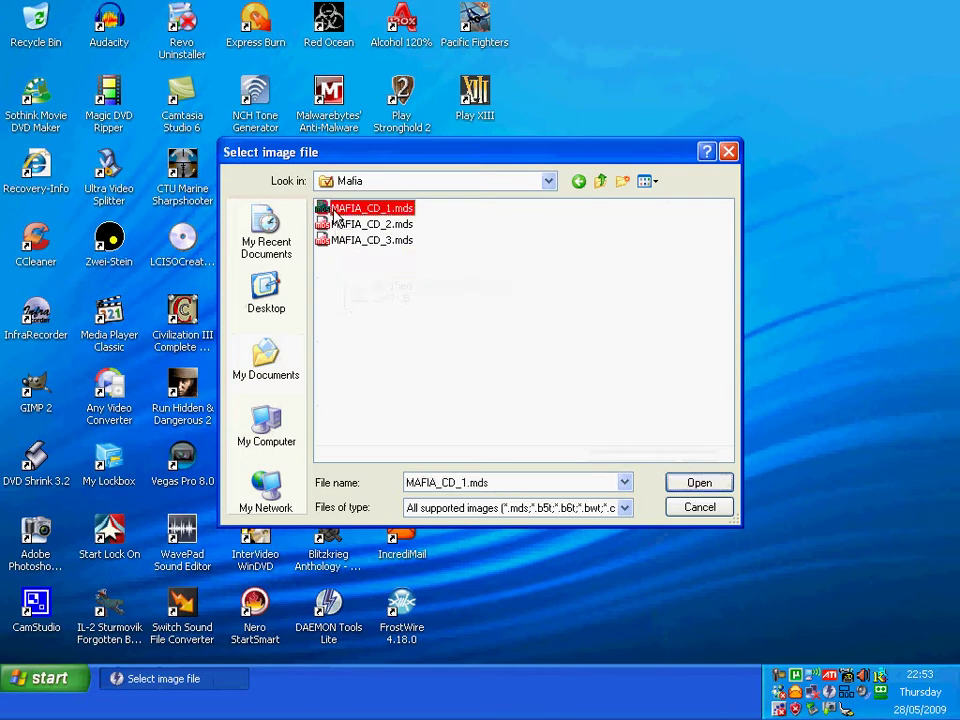
{"action": "left_click", "coordinate": [703, 485]}
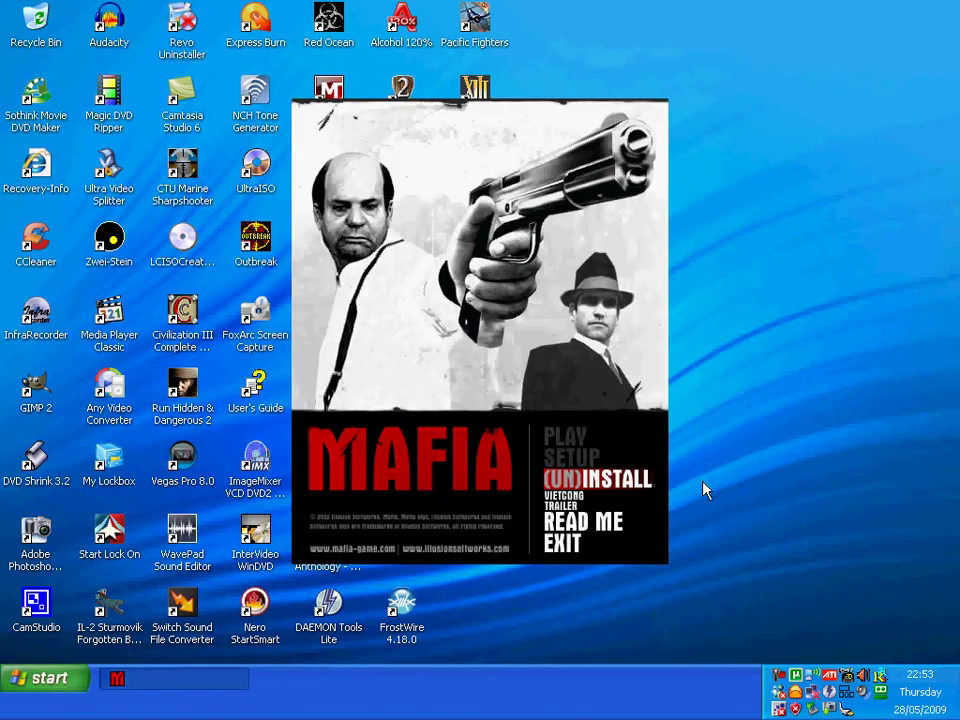
Start the Mafia installation, accept the license agreement and install to c:\program files\Mafia\.
{"action": "left_click", "coordinate": [587, 483]}
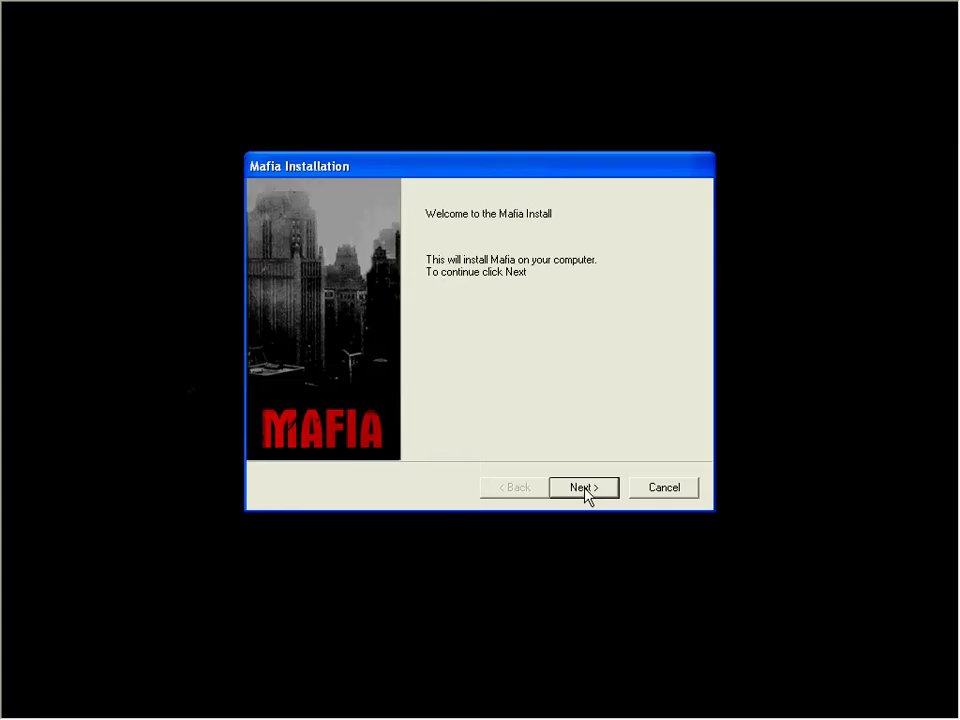
{"action": "left_click", "coordinate": [584, 488]}
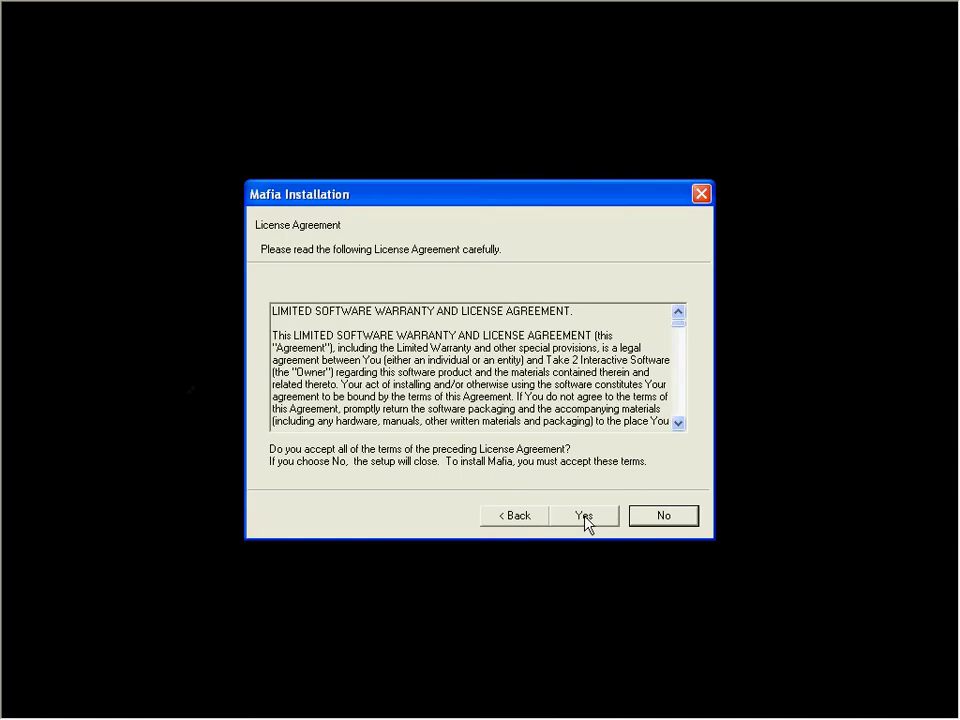
{"action": "left_click", "coordinate": [586, 520]}
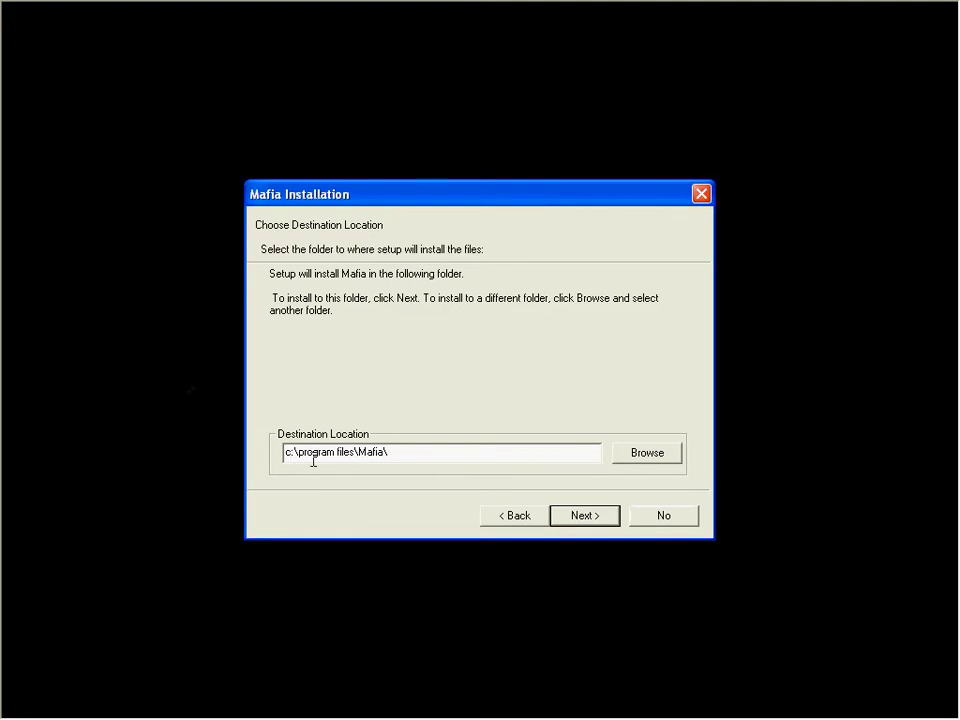
{"action": "left_click", "coordinate": [581, 519]}
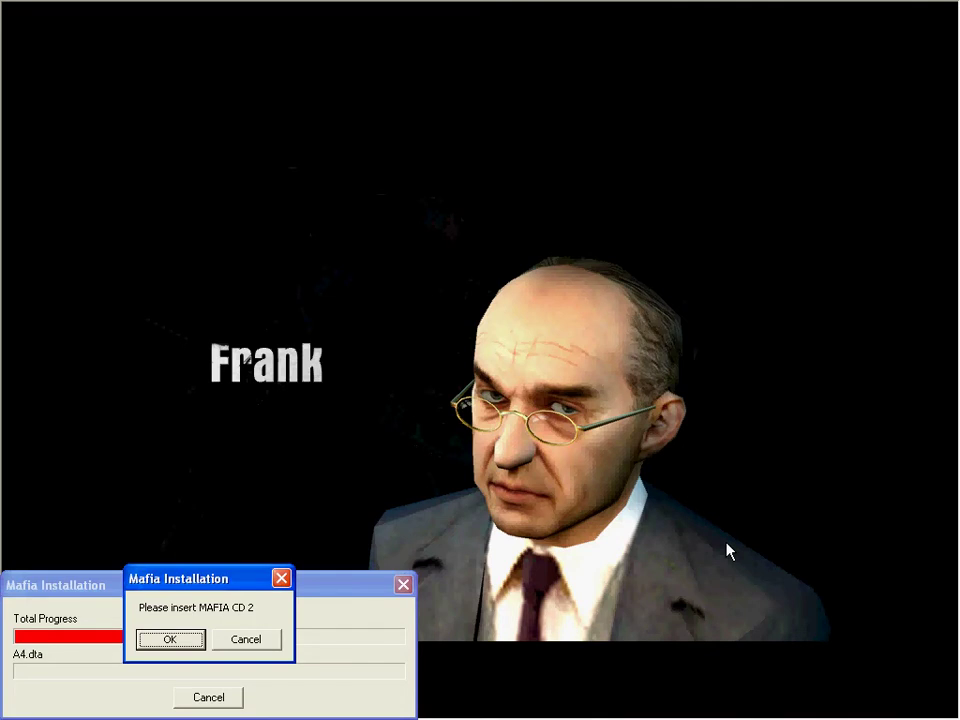
Unmount the MAFIA_CD_1 image from DAEMON Tools virtual drive Device 0 (J:).
{"action": "key", "text": "super"}
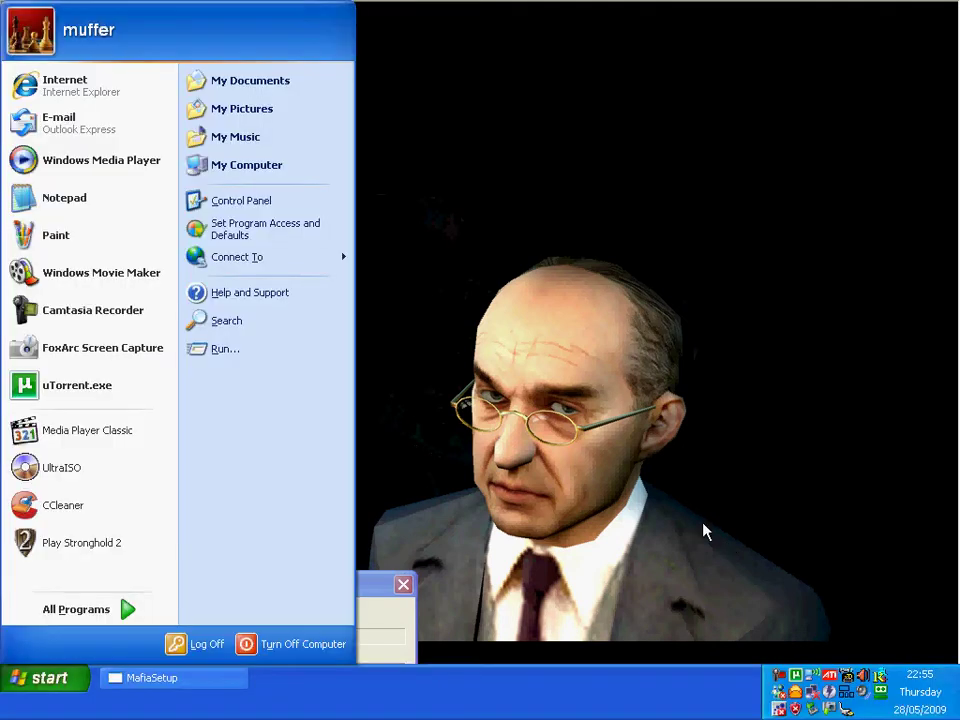
{"action": "left_click", "coordinate": [625, 525]}
{"action": "right_click", "coordinate": [830, 687]}
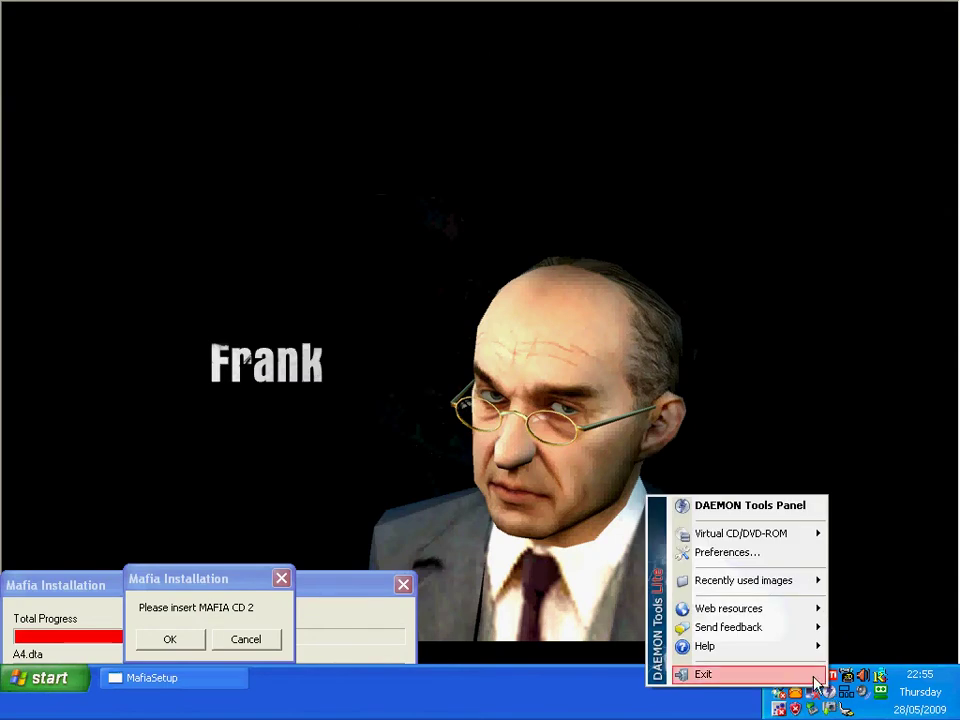
{"action": "mouse_move", "coordinate": [787, 545]}
{"action": "mouse_move", "coordinate": [508, 536]}
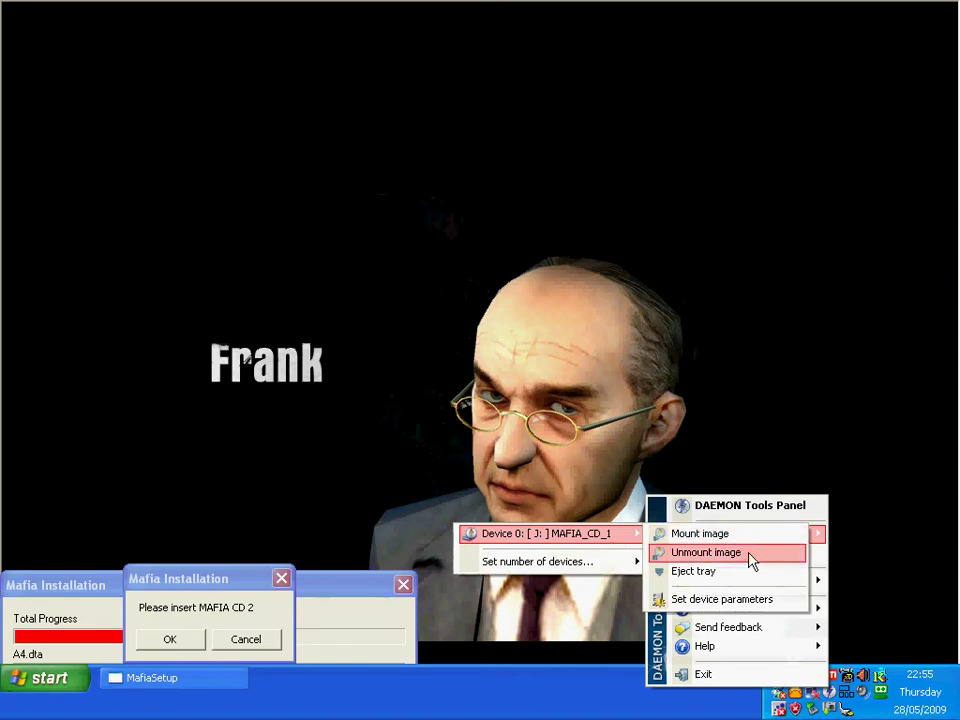
{"action": "left_click", "coordinate": [752, 561]}
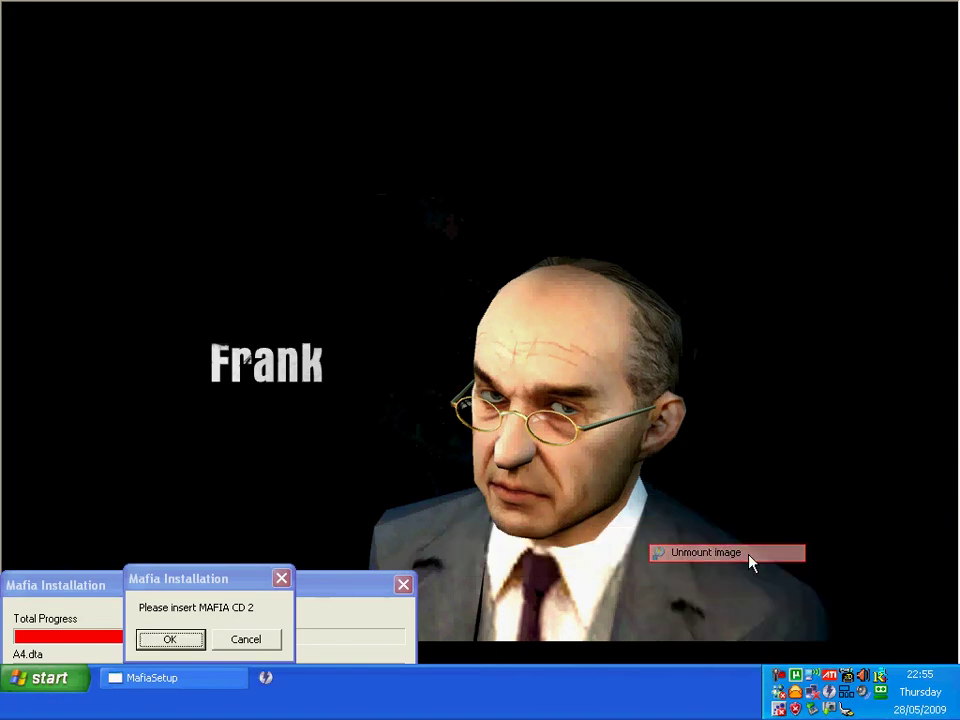
Mount MAFIA_CD_2.mds on virtual drive Device 0 (J:) and continue the Mafia installation.
{"action": "left_click", "coordinate": [833, 697]}
{"action": "mouse_move", "coordinate": [791, 546]}
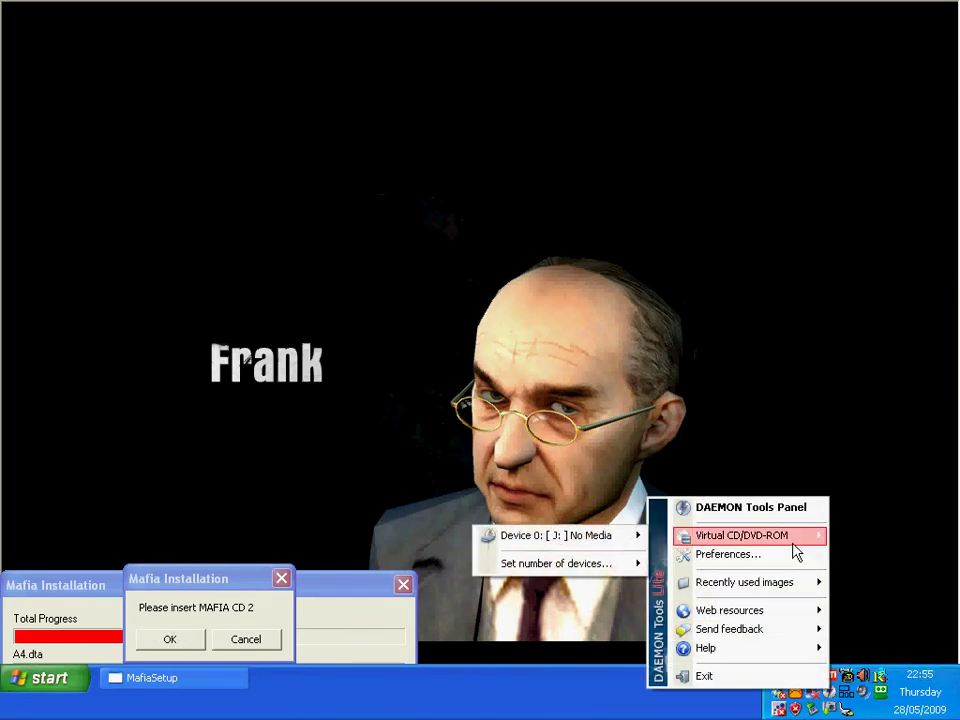
{"action": "mouse_move", "coordinate": [510, 545]}
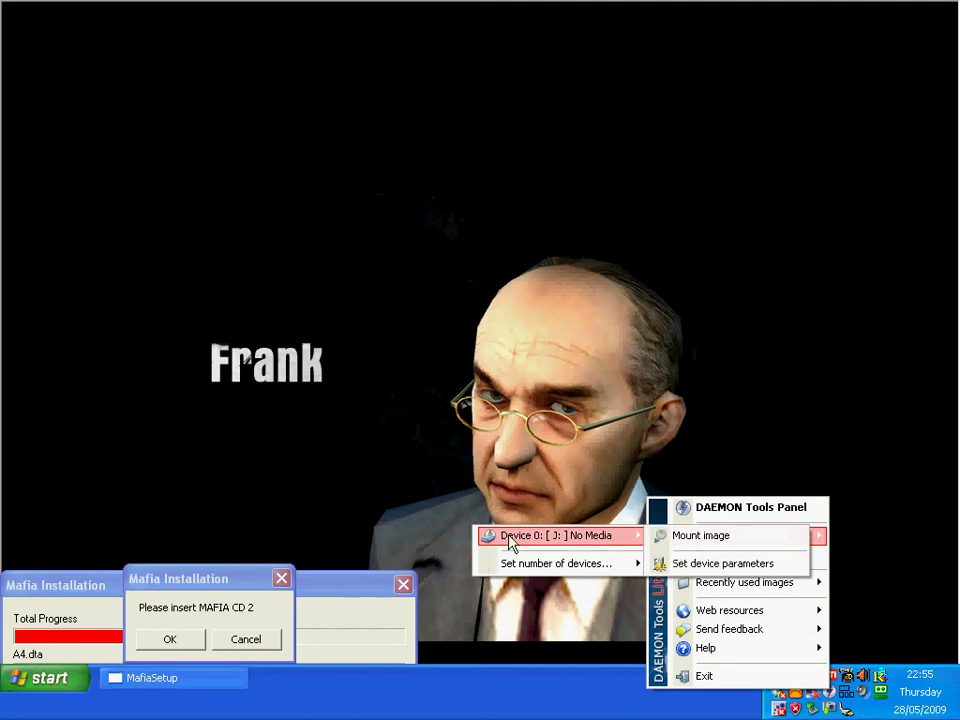
{"action": "left_click", "coordinate": [767, 545]}
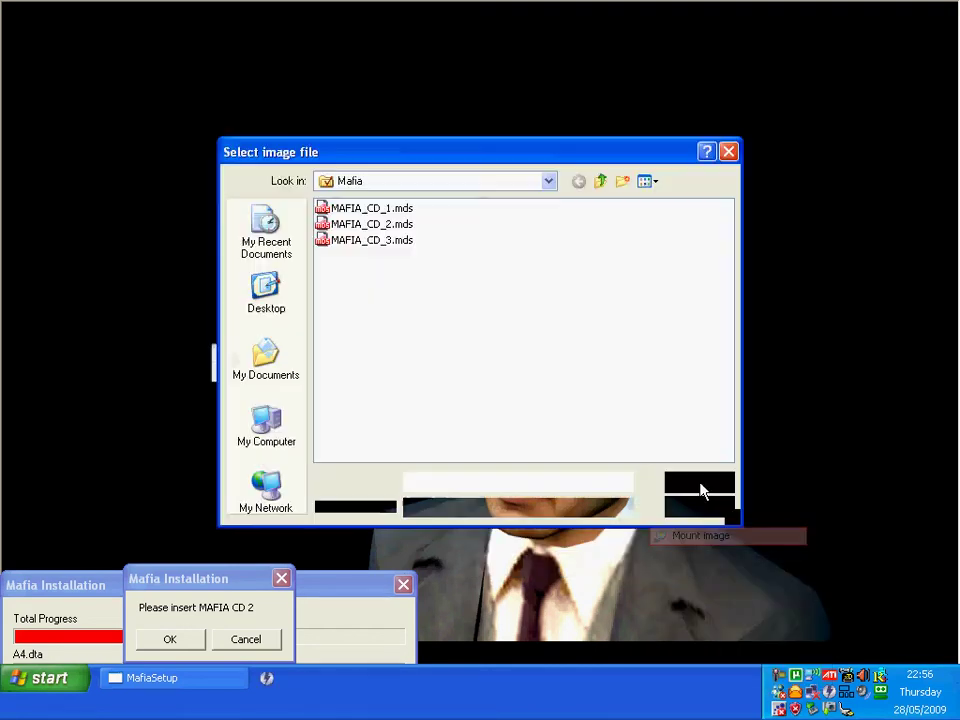
{"action": "left_click", "coordinate": [334, 232]}
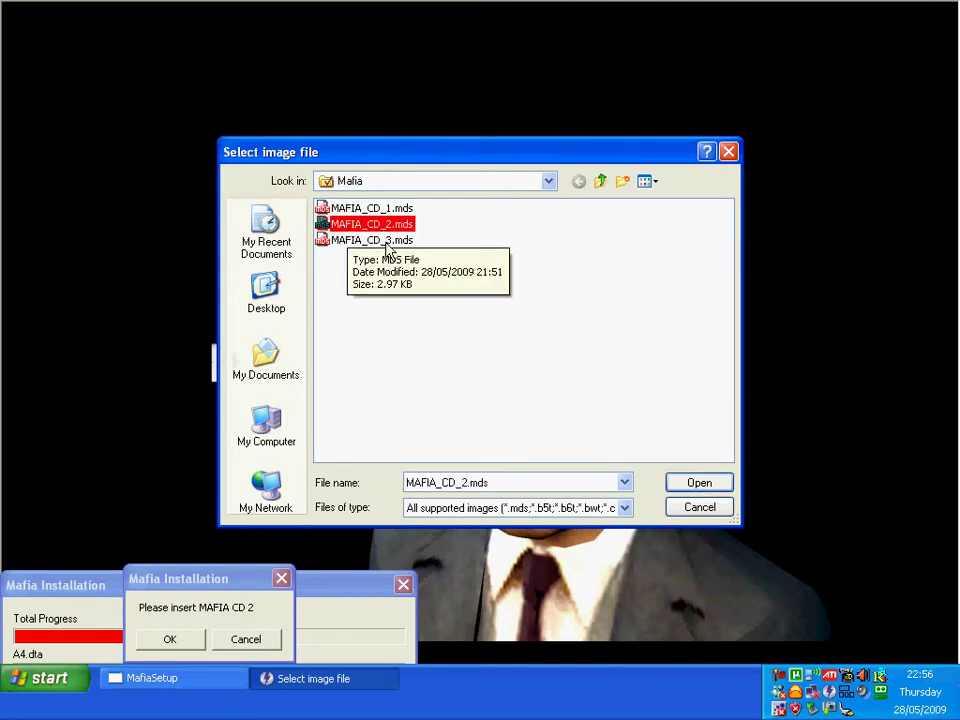
{"action": "left_click", "coordinate": [708, 488]}
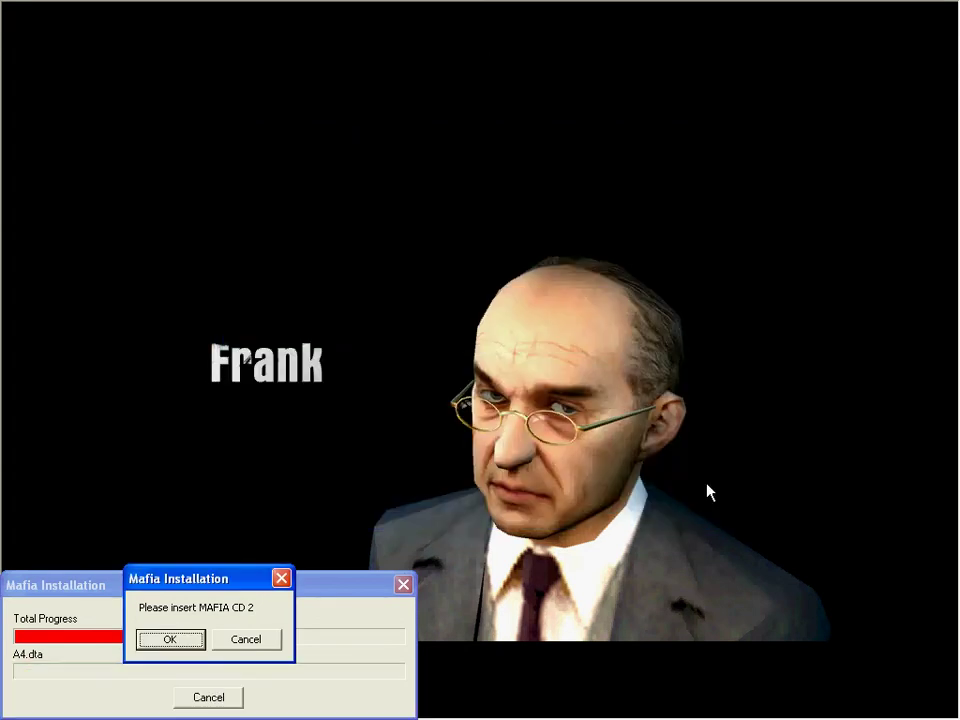
{"action": "left_click", "coordinate": [160, 641]}
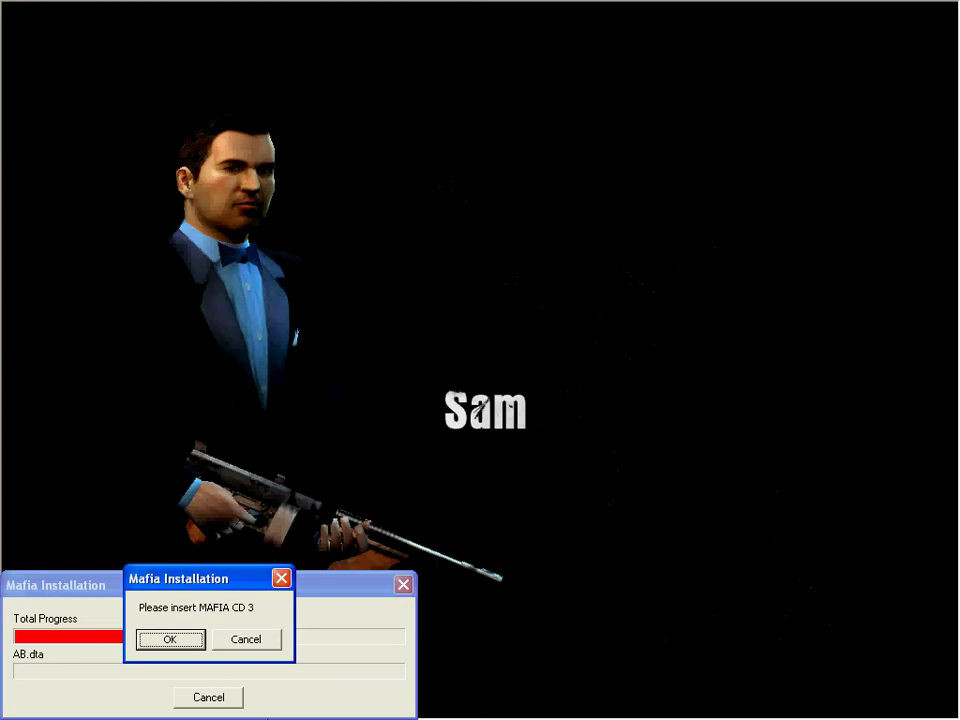
Unmount the MAFIA_CD_2 image from DAEMON Tools virtual drive Device 0 (J:).
{"action": "key", "text": "super"}
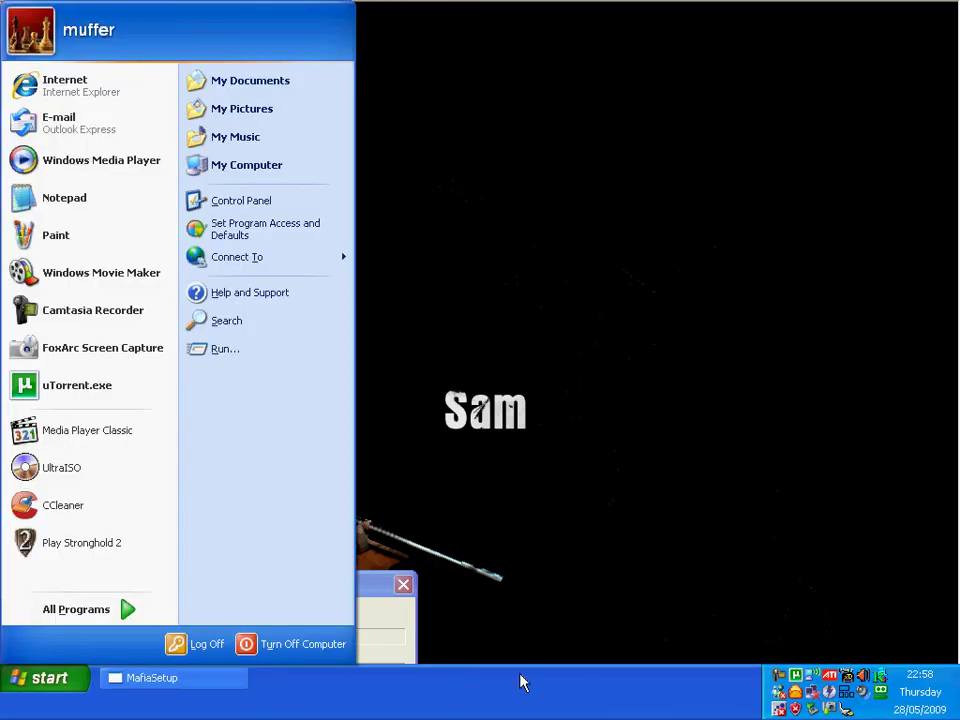
{"action": "right_click", "coordinate": [833, 698]}
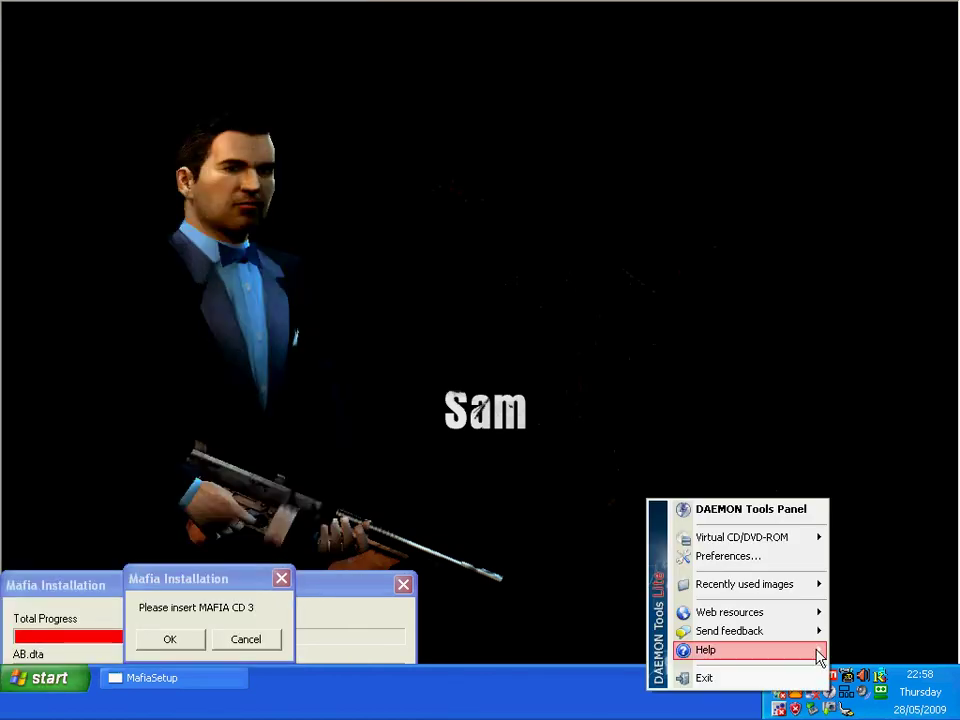
{"action": "mouse_move", "coordinate": [808, 549]}
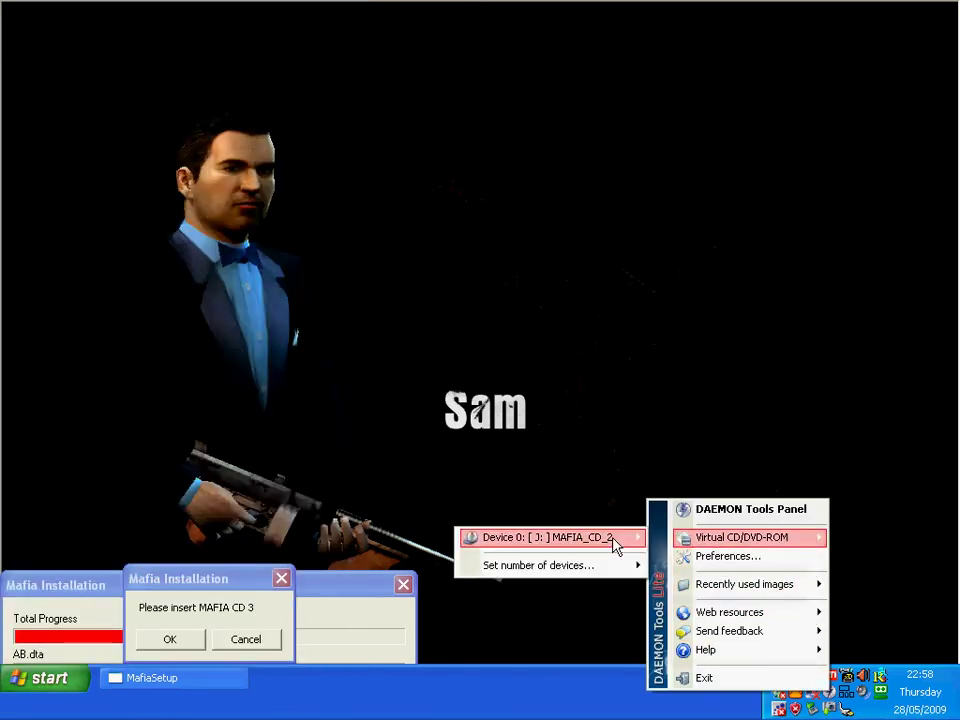
{"action": "mouse_move", "coordinate": [489, 541]}
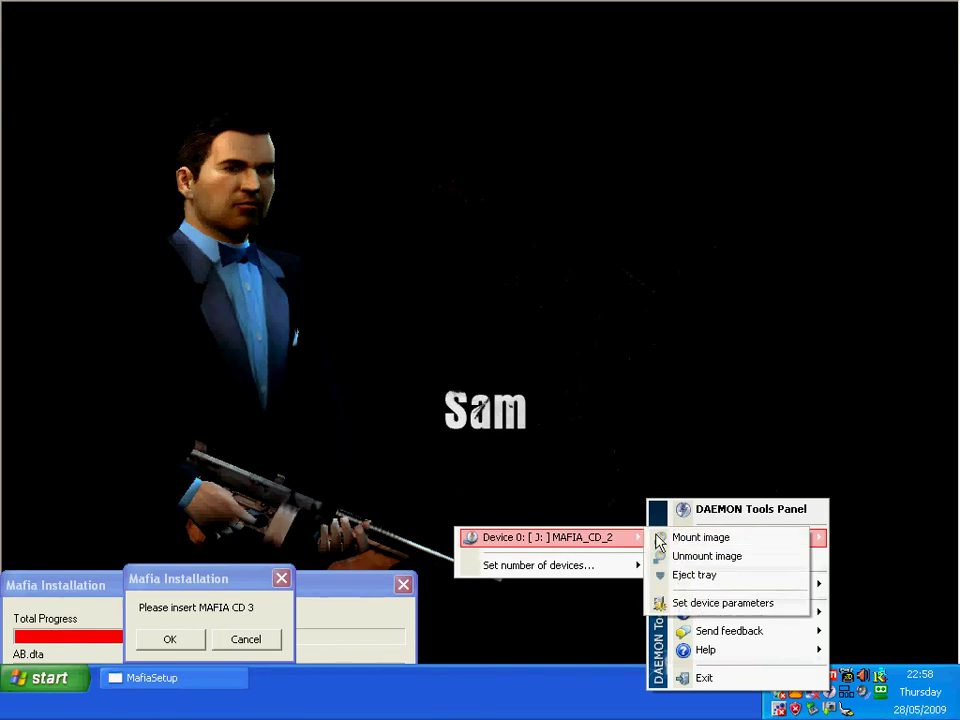
{"action": "left_click", "coordinate": [778, 565]}
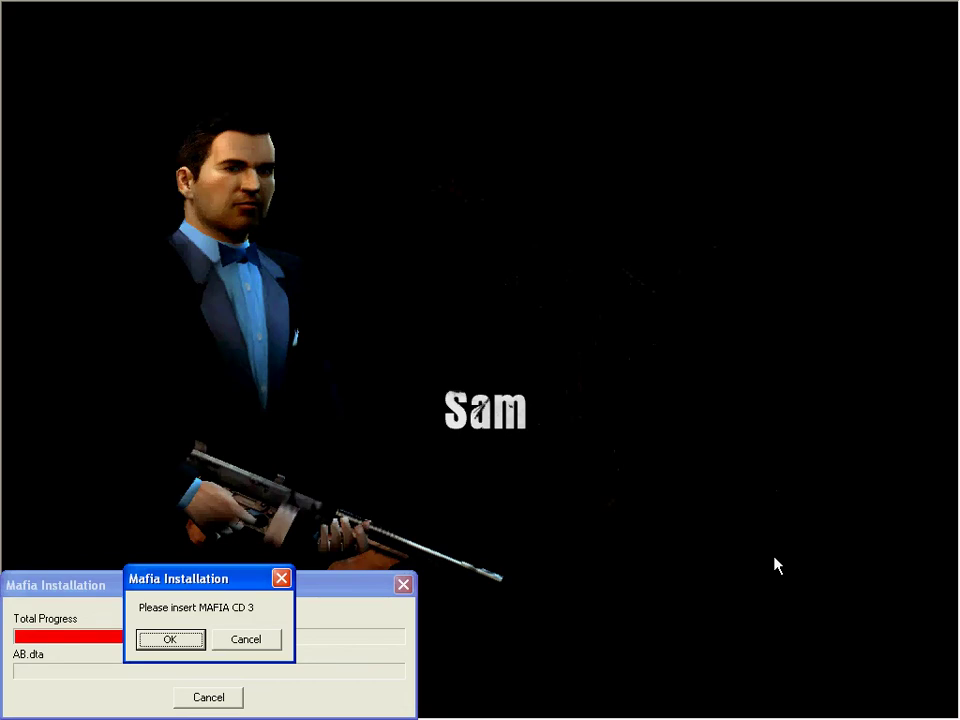
Mount MAFIA_CD_3.mds on DAEMON Tools virtual drive Device 0 (J:) and continue the Mafia installation.
{"action": "key", "text": "super"}
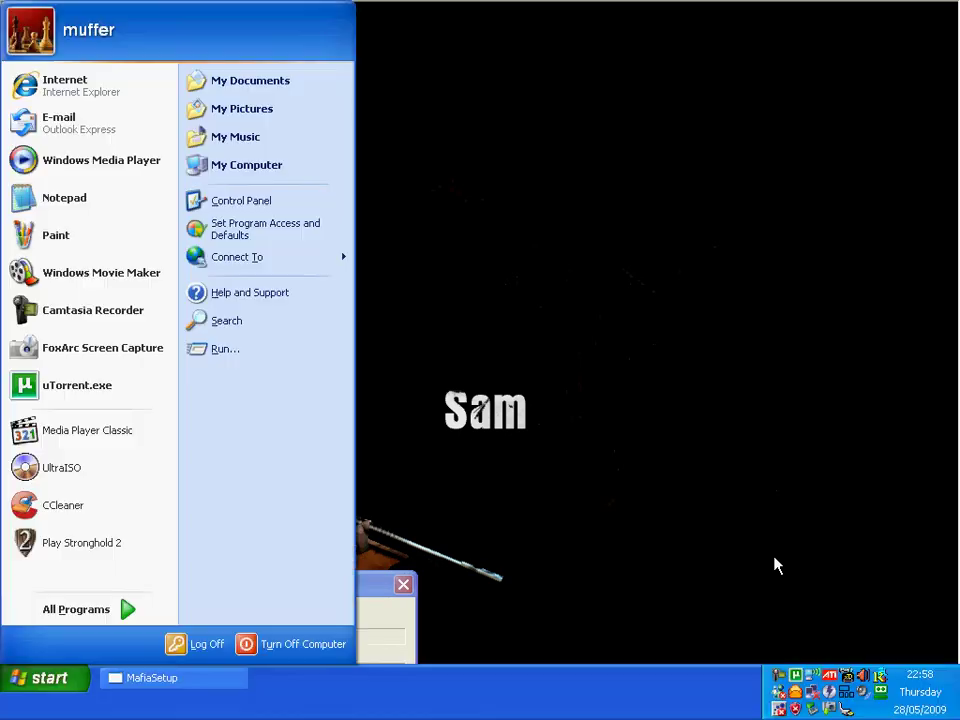
{"action": "right_click", "coordinate": [828, 693]}
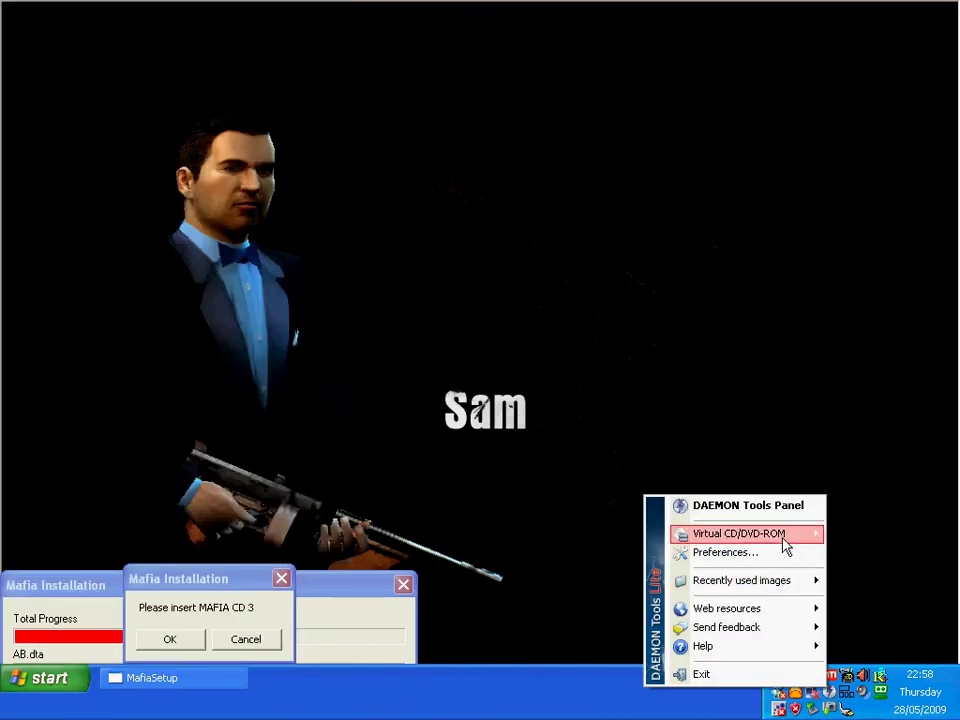
{"action": "mouse_move", "coordinate": [592, 538]}
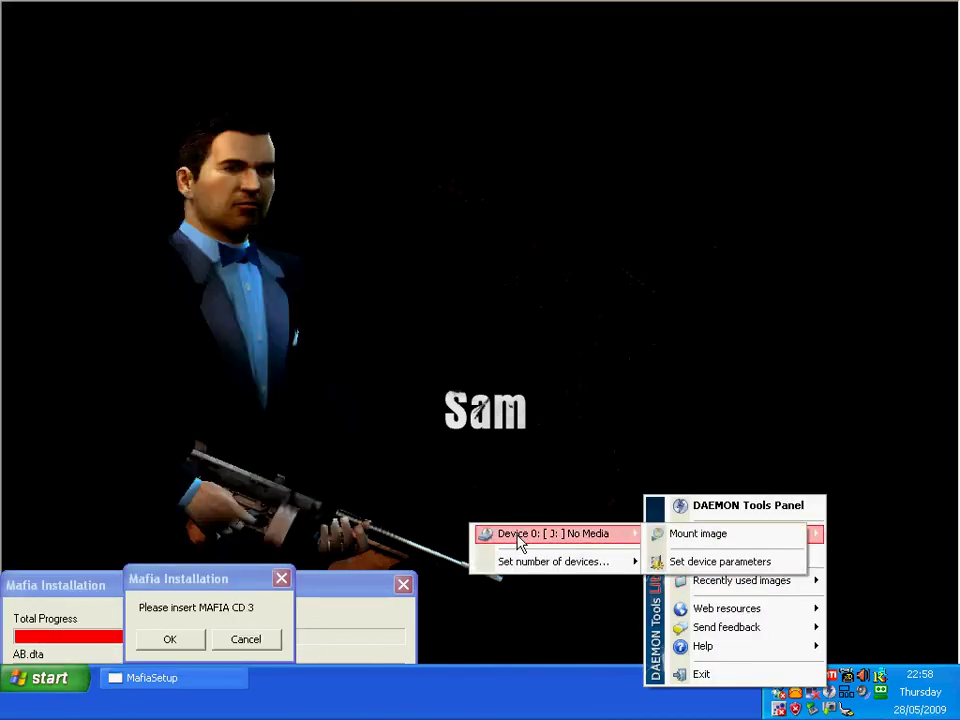
{"action": "left_click", "coordinate": [776, 543]}
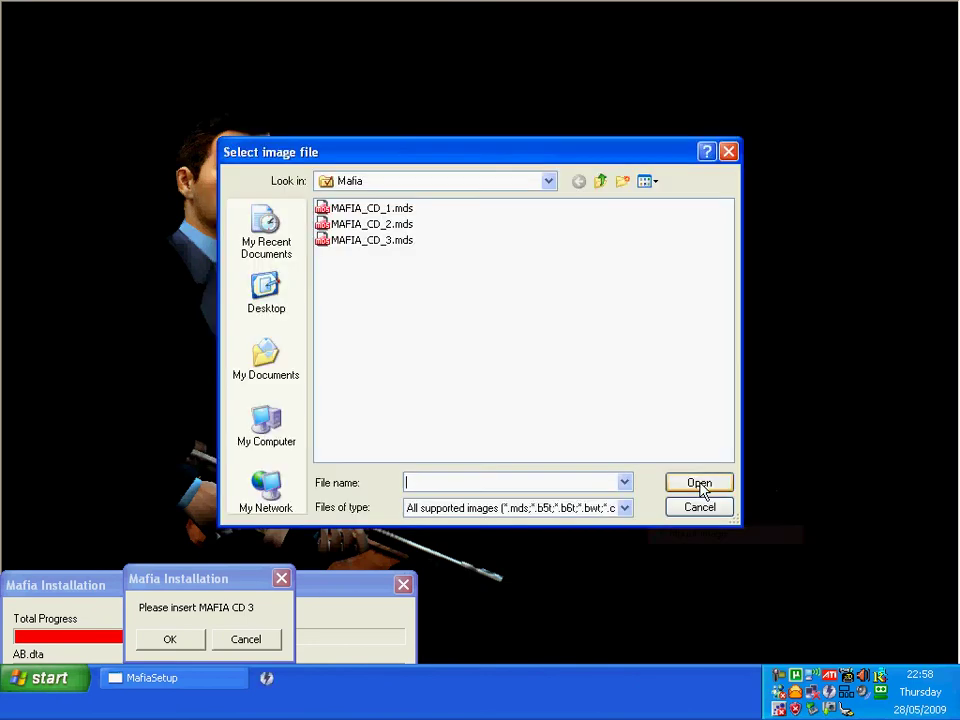
{"action": "left_click", "coordinate": [338, 242]}
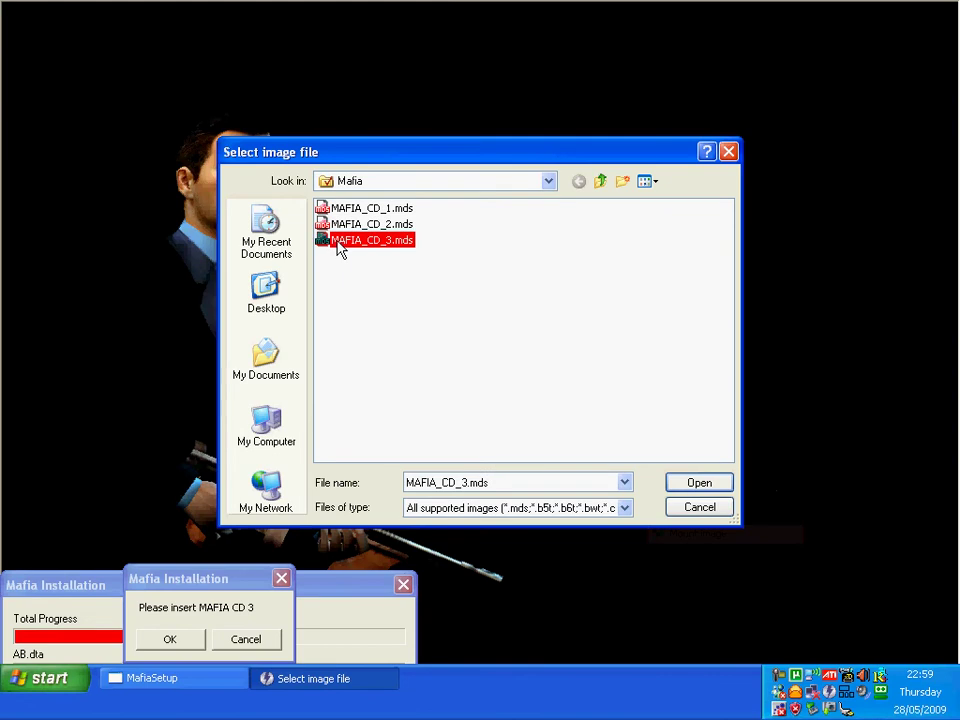
{"action": "left_click", "coordinate": [699, 483]}
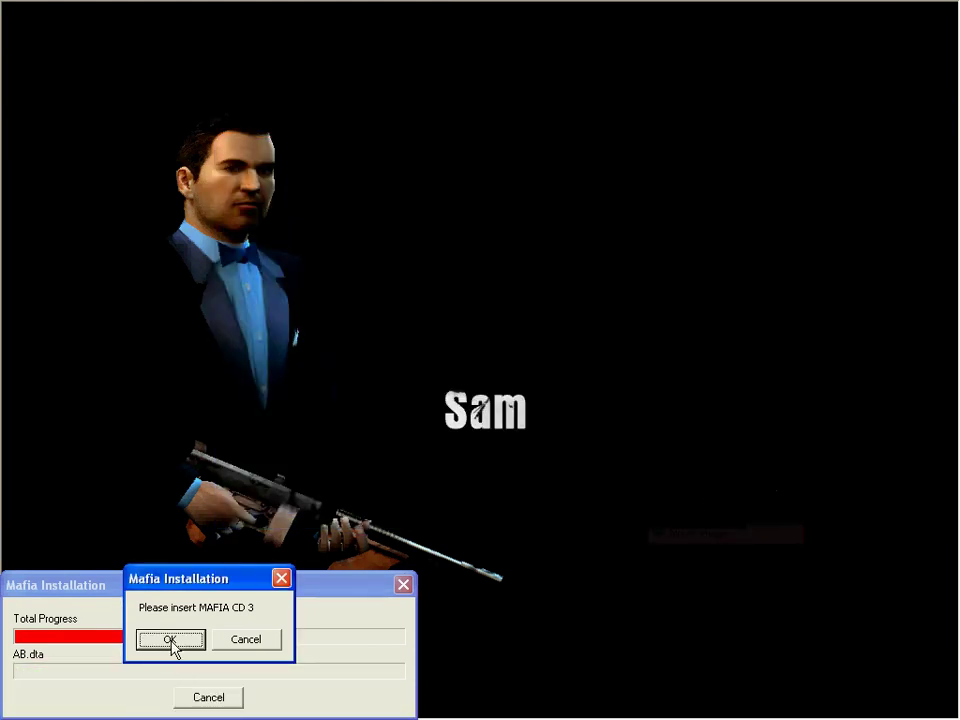
{"action": "left_click", "coordinate": [172, 641]}
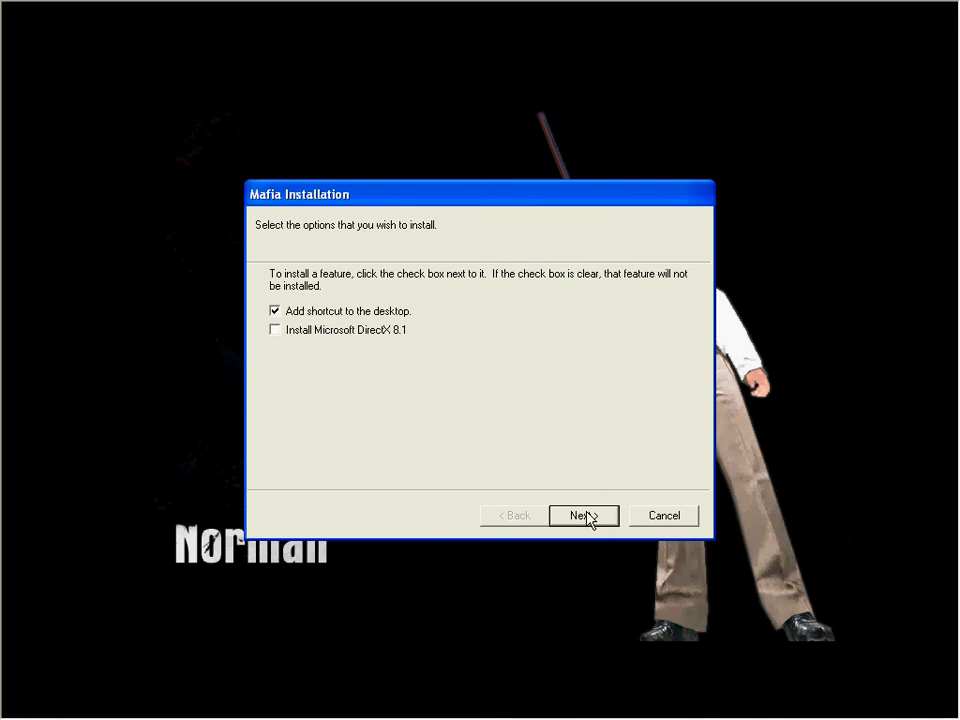
Complete the Mafia installation with the desktop shortcut option and without Microsoft DirectX 8.1.
{"action": "left_click", "coordinate": [587, 516]}
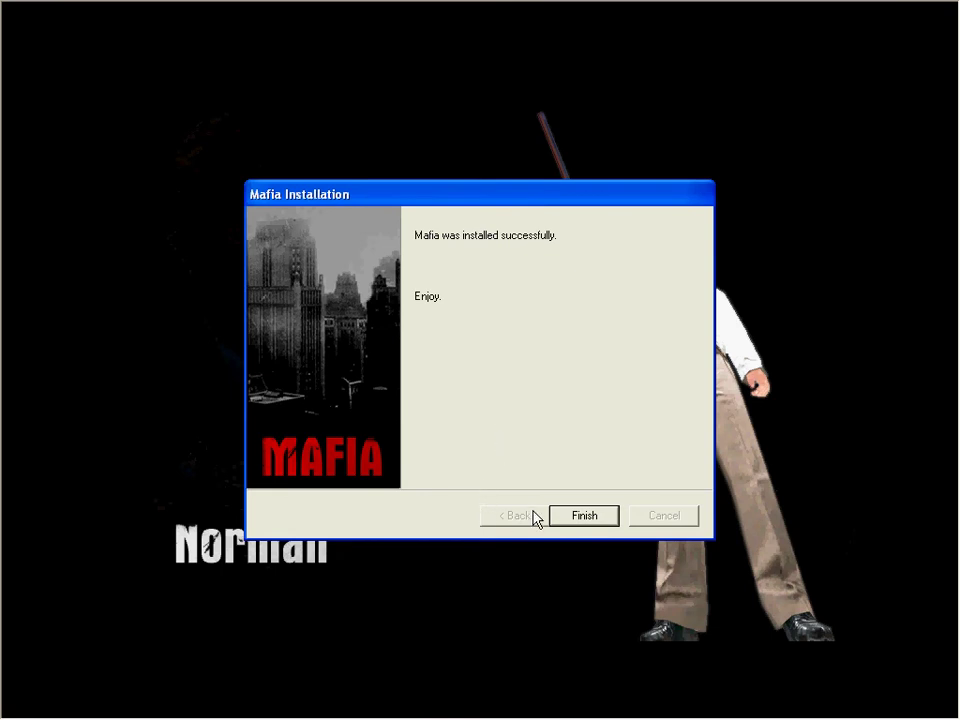
{"action": "left_click", "coordinate": [584, 516]}
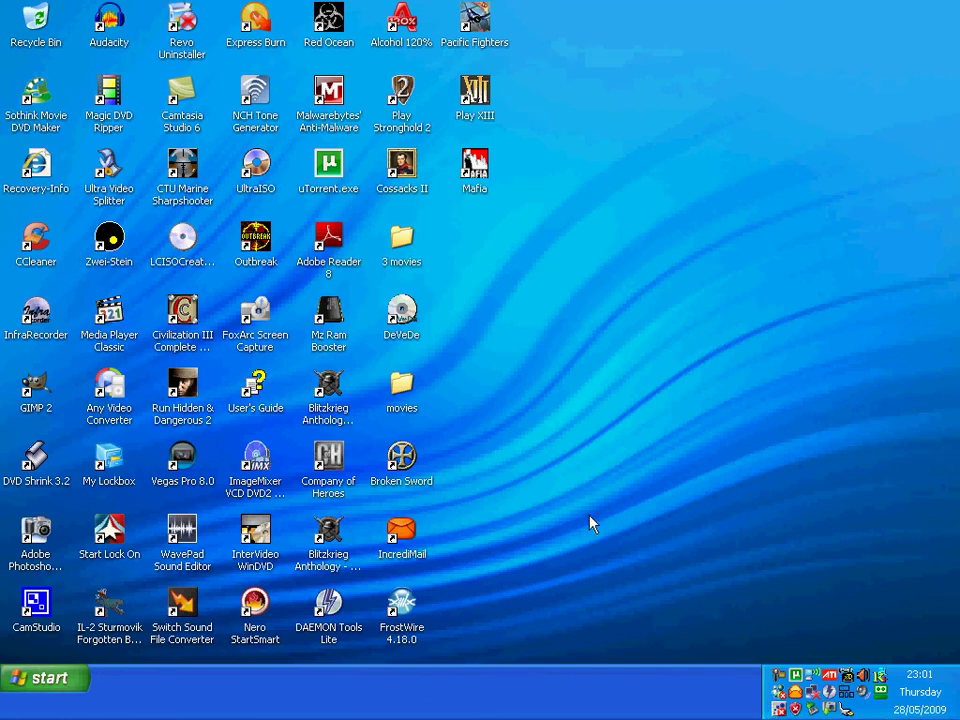
{"action": "right_click", "coordinate": [481, 428]}
{"action": "left_click", "coordinate": [778, 525]}
Unmount the MAFIA_CD_3 image from DAEMON Tools virtual drive Device 0 (J:).
{"action": "right_click", "coordinate": [830, 692]}
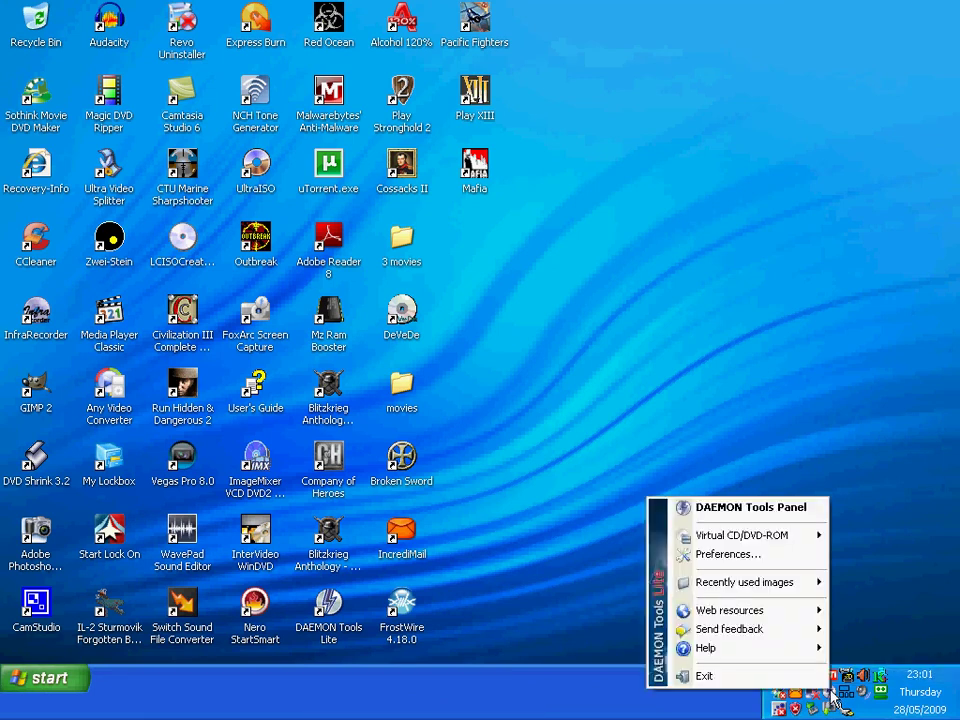
{"action": "mouse_move", "coordinate": [785, 538]}
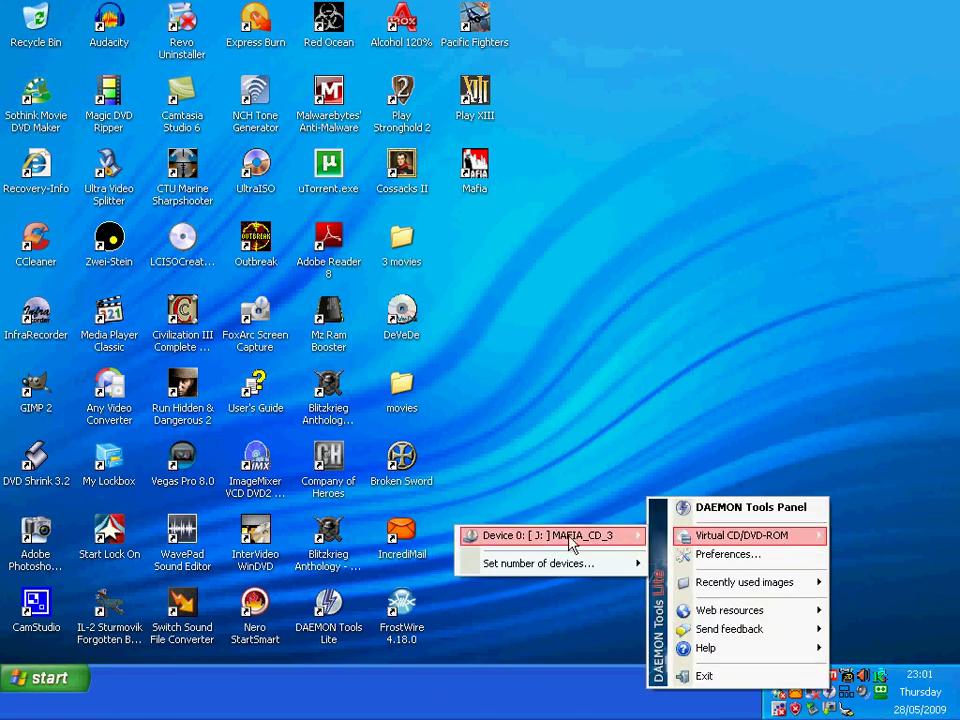
{"action": "mouse_move", "coordinate": [565, 543]}
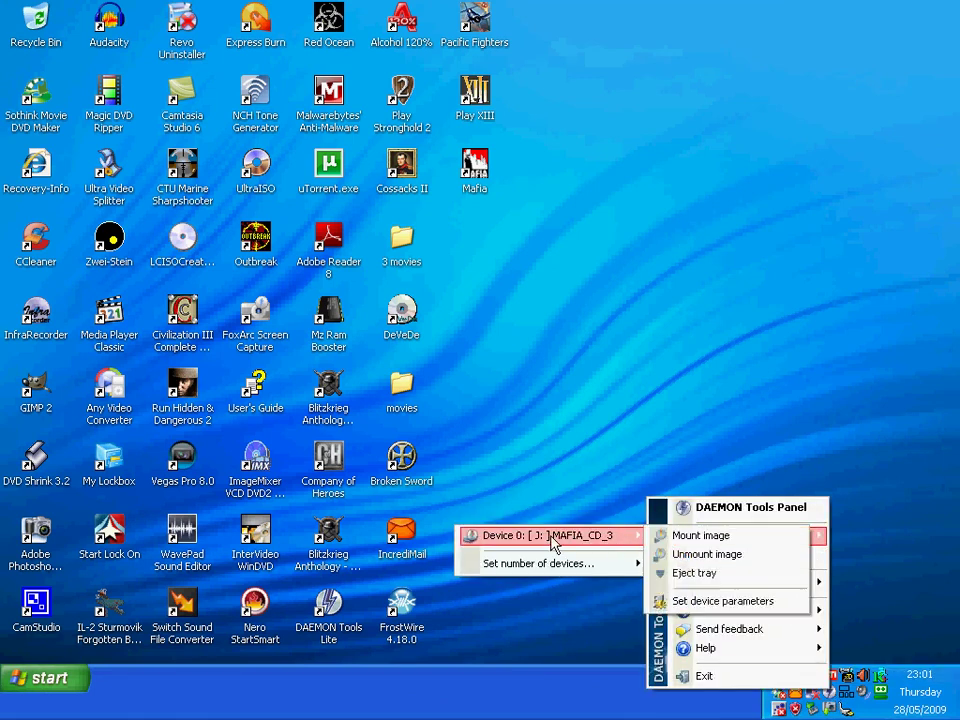
{"action": "left_click", "coordinate": [738, 563]}
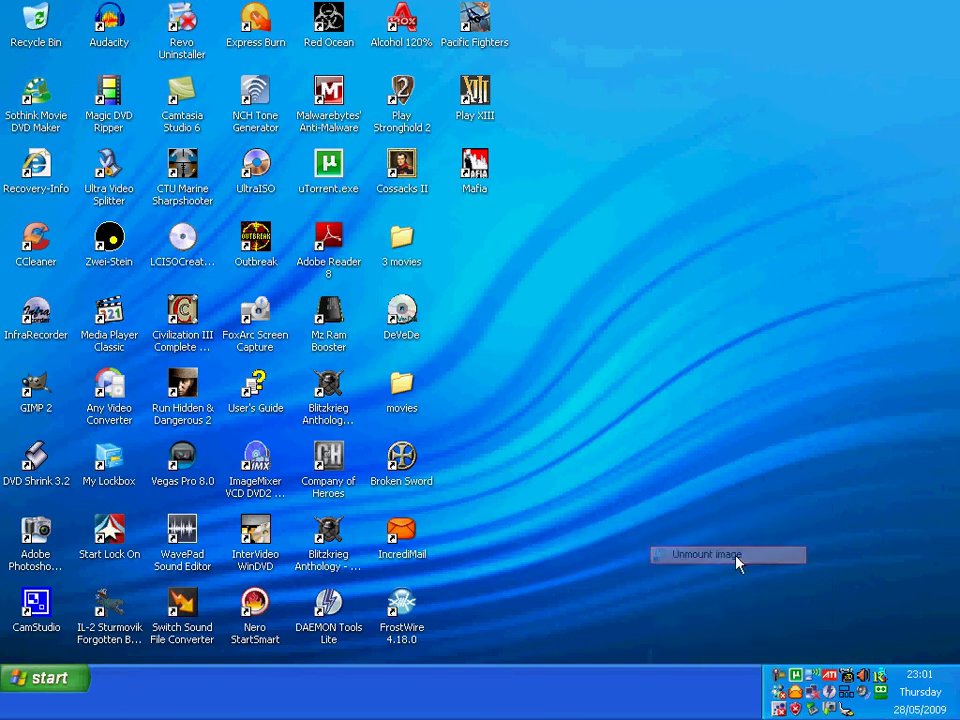
Mount MAFIA_CD_1.mds on DAEMON Tools virtual drive Device 0 (J:) as the play disc.
{"action": "left_click", "coordinate": [831, 694]}
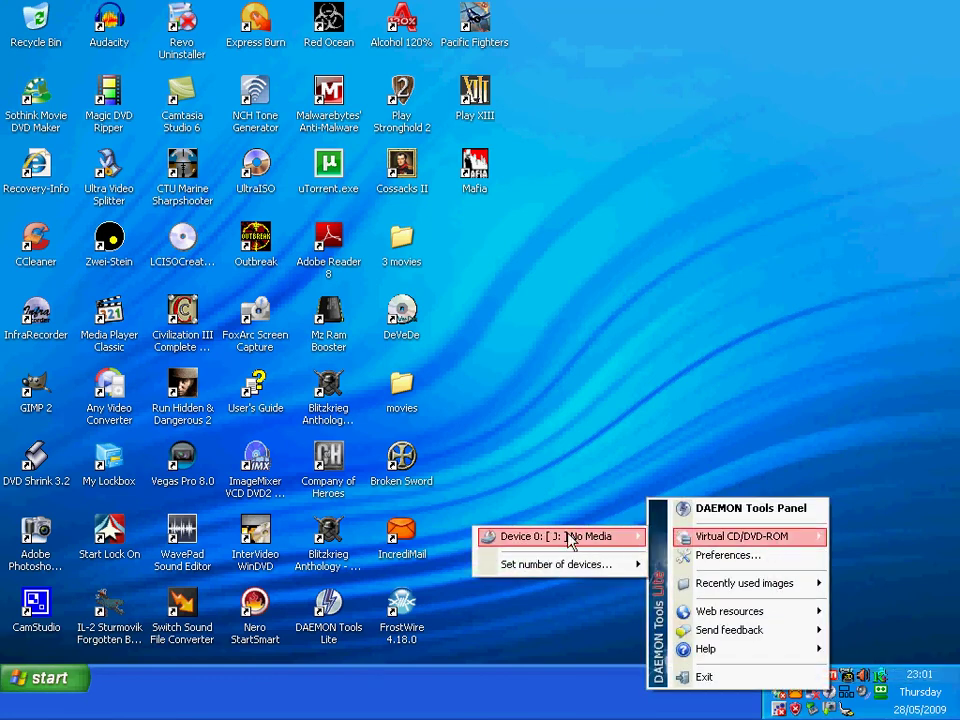
{"action": "mouse_move", "coordinate": [623, 543]}
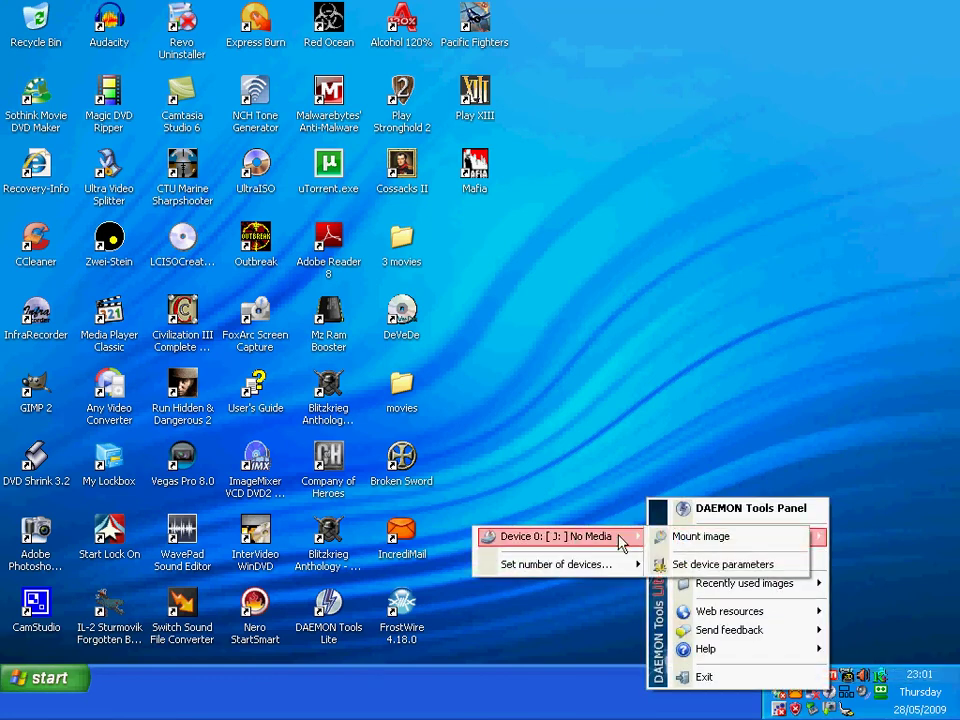
{"action": "left_click", "coordinate": [750, 545]}
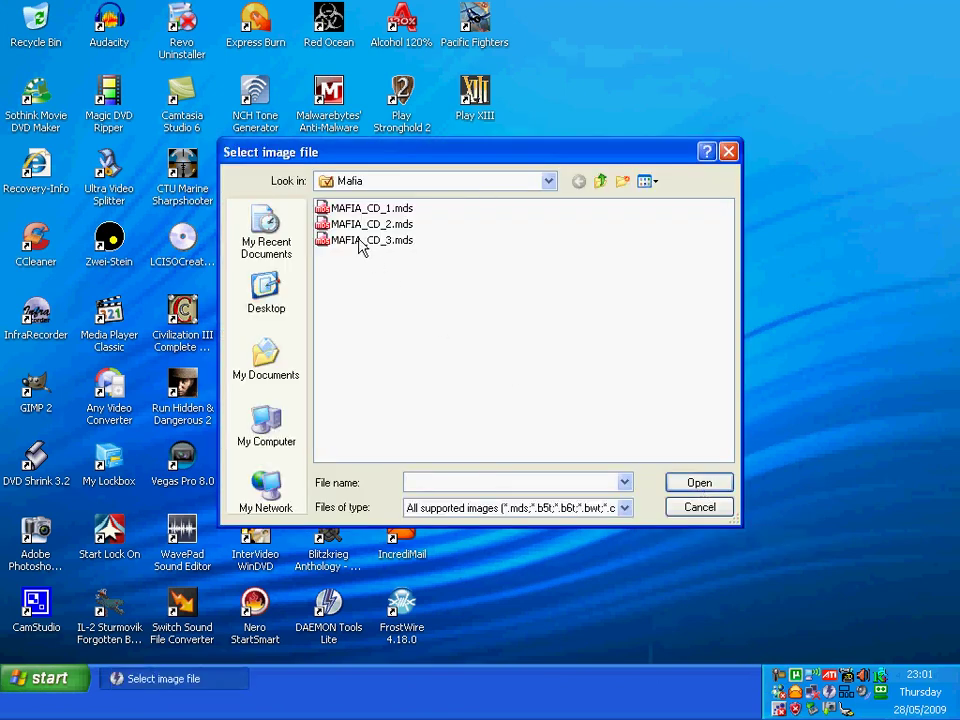
{"action": "left_click", "coordinate": [351, 210]}
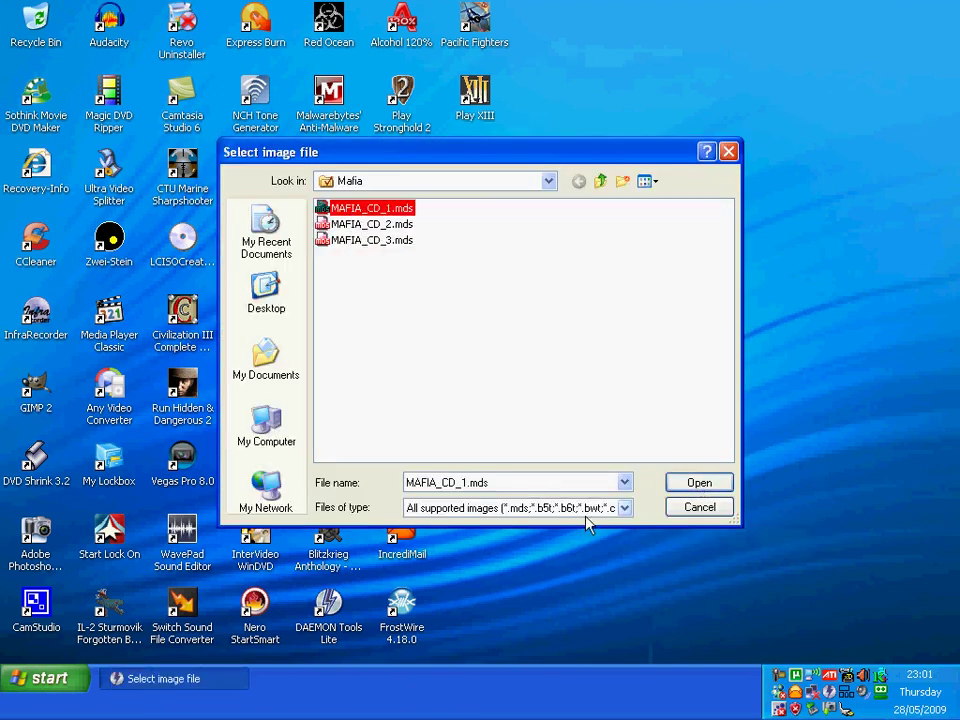
{"action": "left_click", "coordinate": [722, 490]}
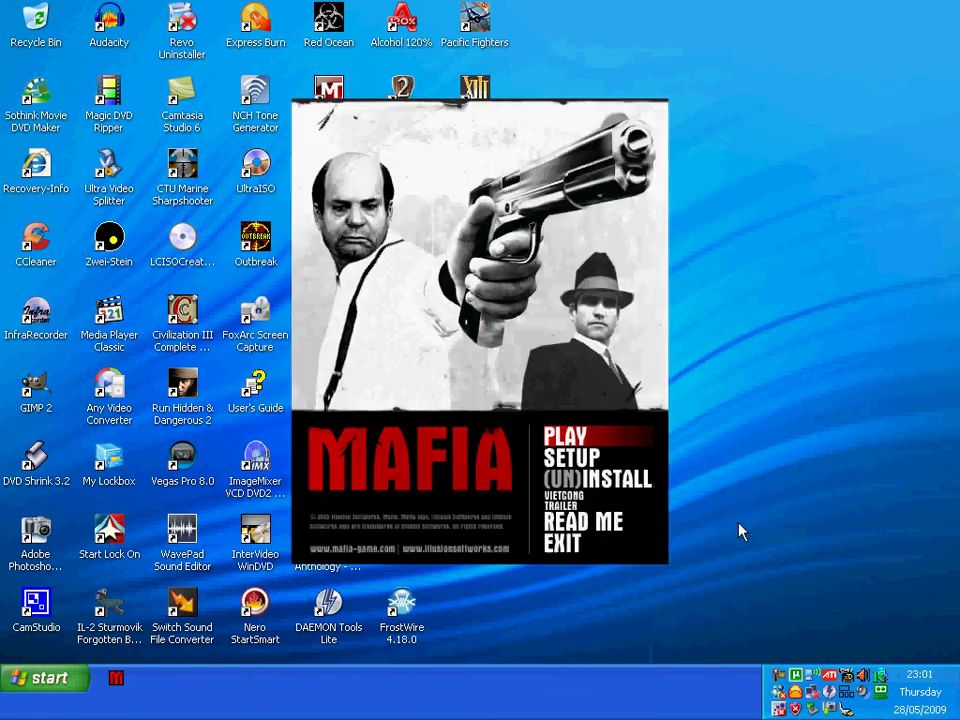
Choose to play Mafia, save the game's setup with the preset settings, and launch it from the desktop shortcut.
{"action": "left_click", "coordinate": [588, 440]}
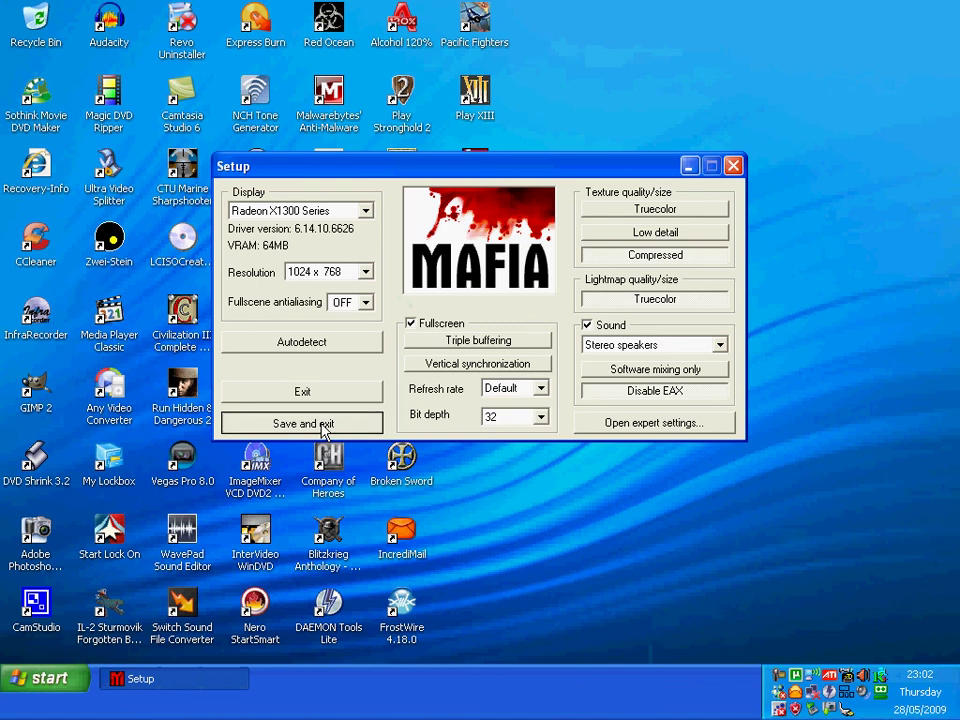
{"action": "left_click", "coordinate": [322, 425]}
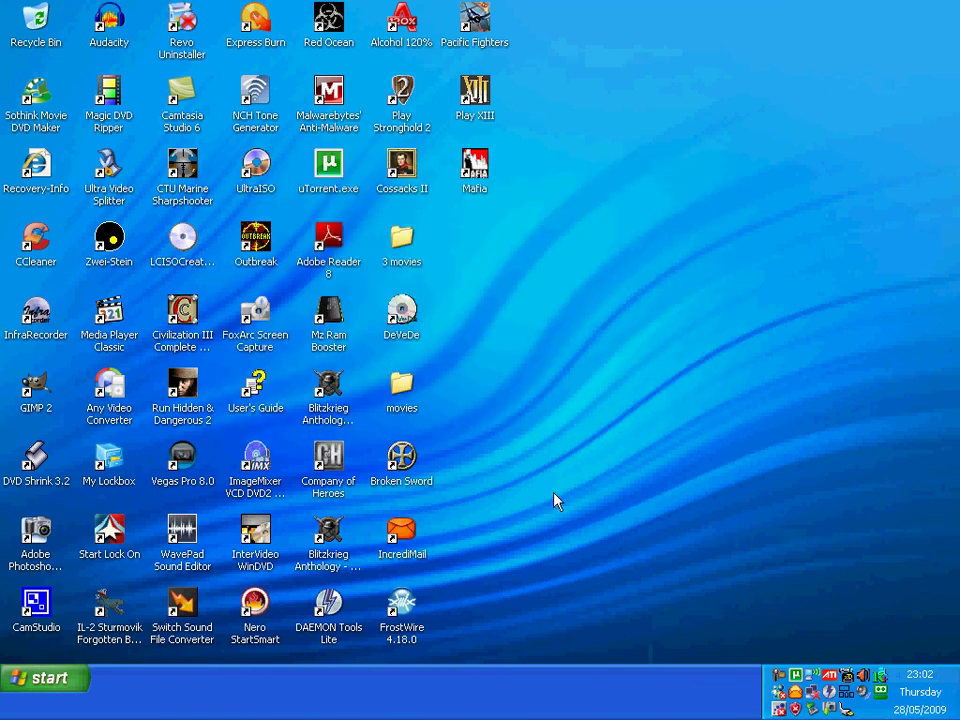
{"action": "double_click", "coordinate": [478, 170]}
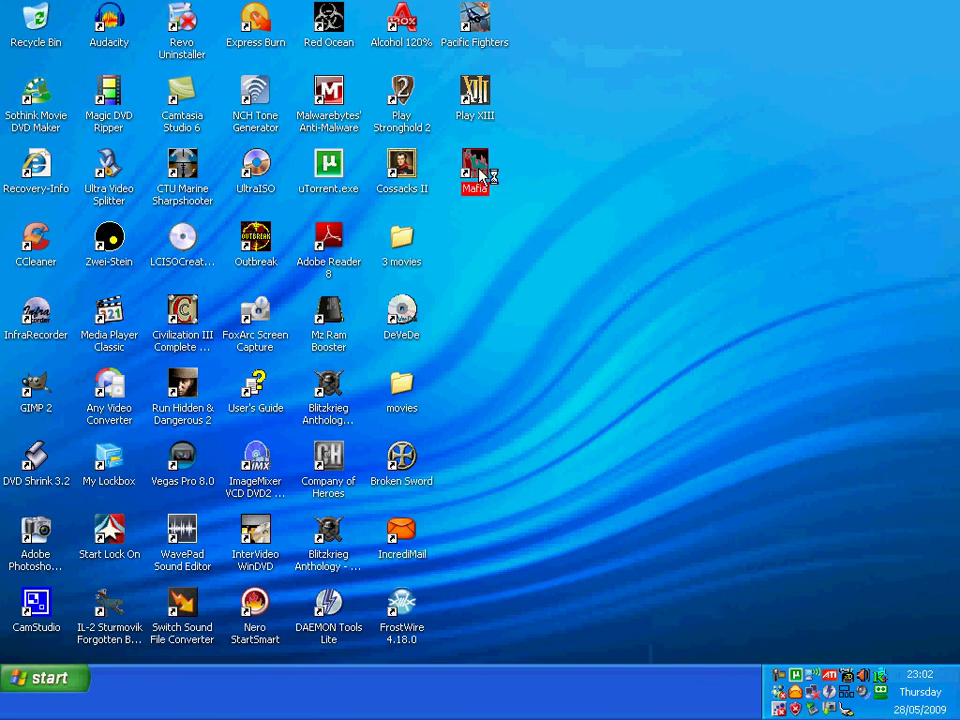